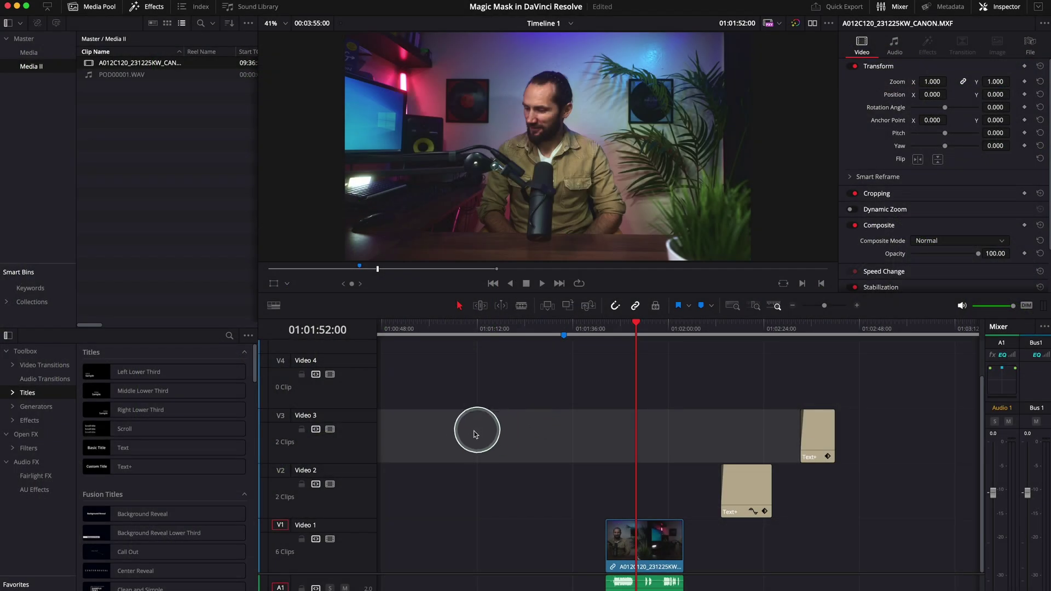
Step: Move the camera clip on Video 1 and the Magic Mask title on Video 2 earlier in the timeline, with the playhead at 01:01:13:05
left_click(634, 553)
left_click_drag(638, 550, 486, 550)
left_click(482, 329)
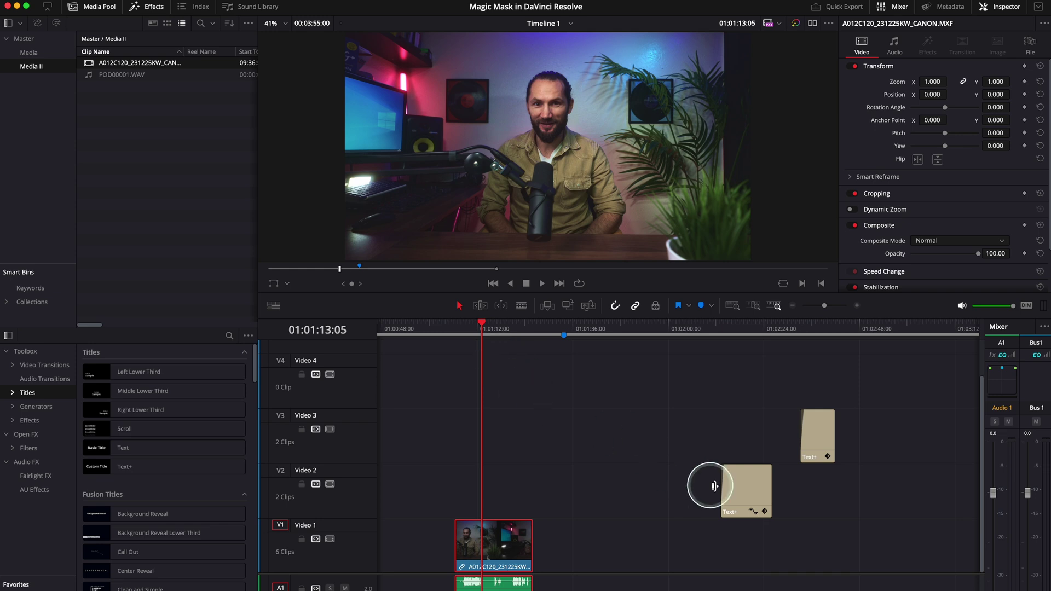
left_click_drag(746, 491, 589, 492)
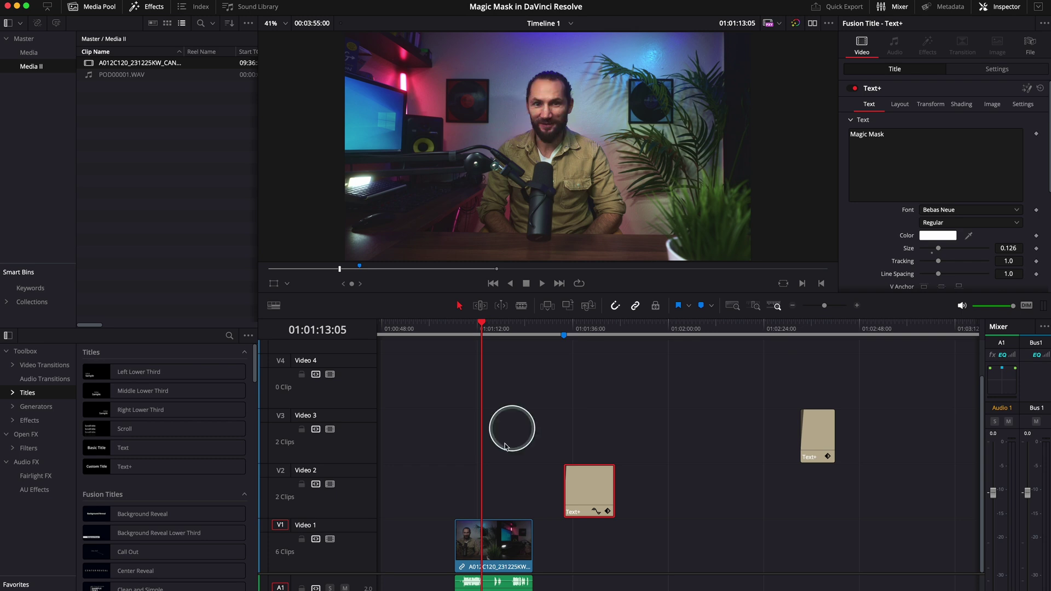
Step: Lock audio track A1 and duplicate the camera clip from Video 1 onto Video 3 at the same time position
left_click(488, 536)
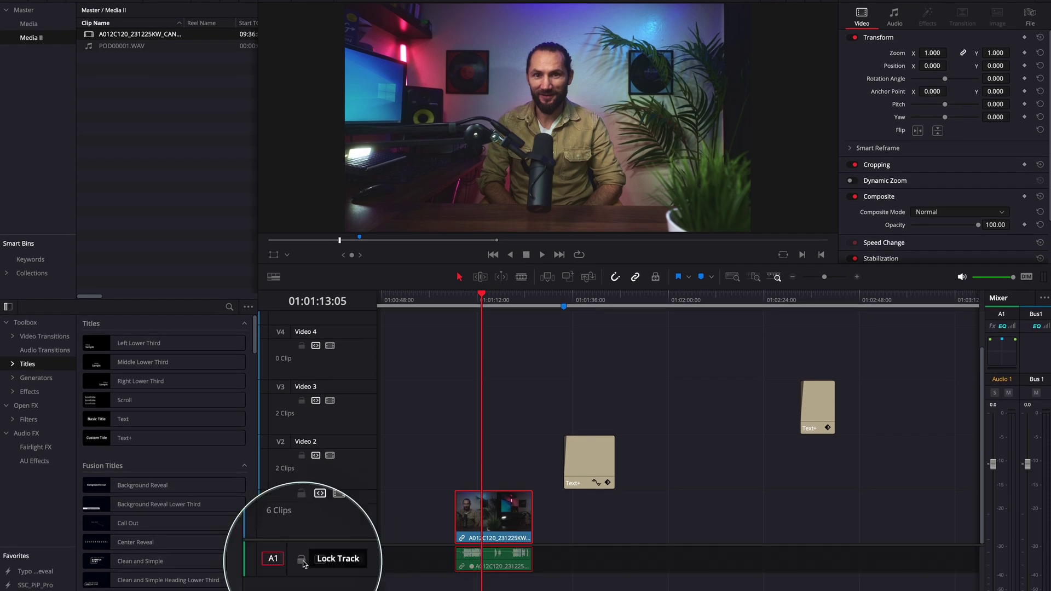
left_click(301, 560)
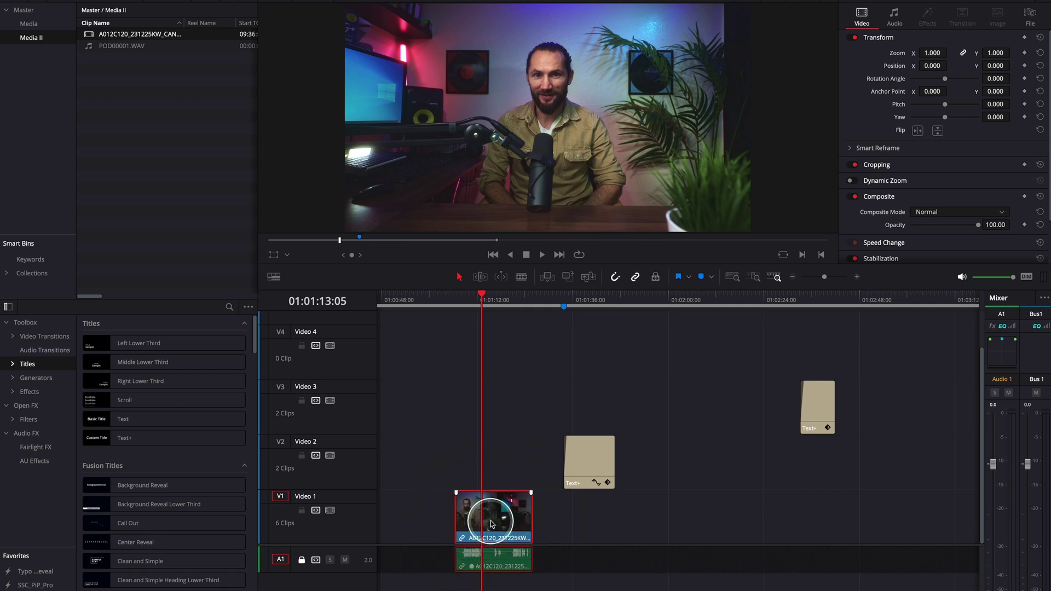
key("alt+Up")
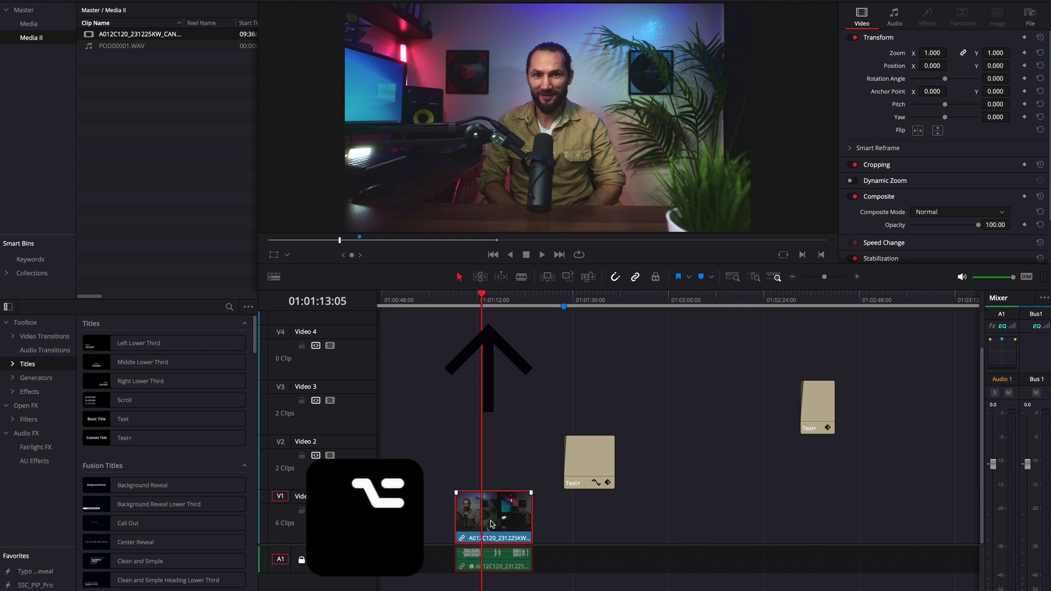
left_click_drag(491, 522, 499, 452)
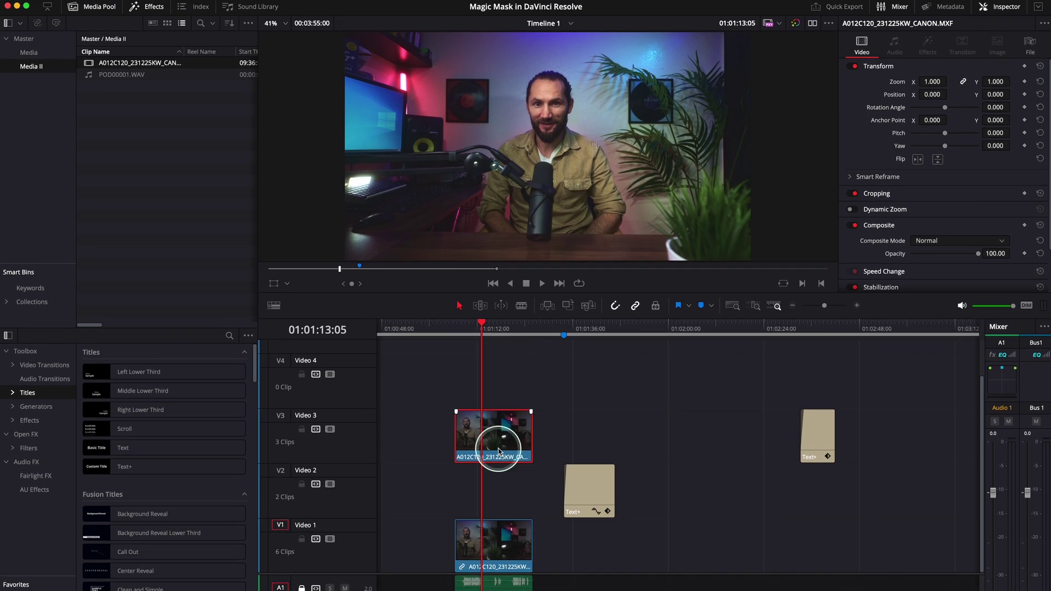
Step: Open the duplicate clip on Video 3 in the Color page and move its node closer to the source input
left_click(595, 473)
left_click(595, 491)
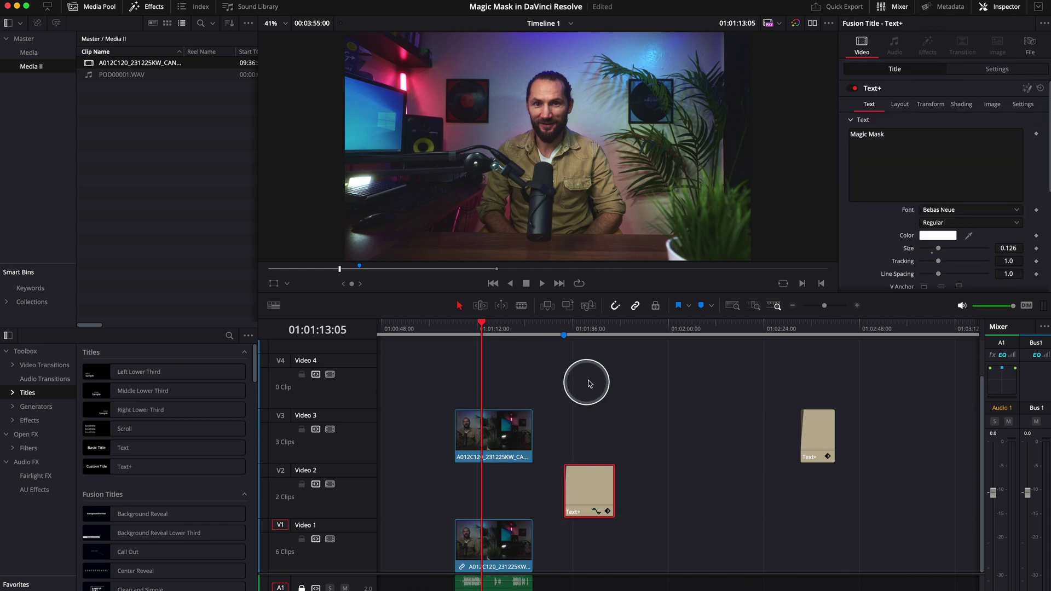
left_click(503, 431)
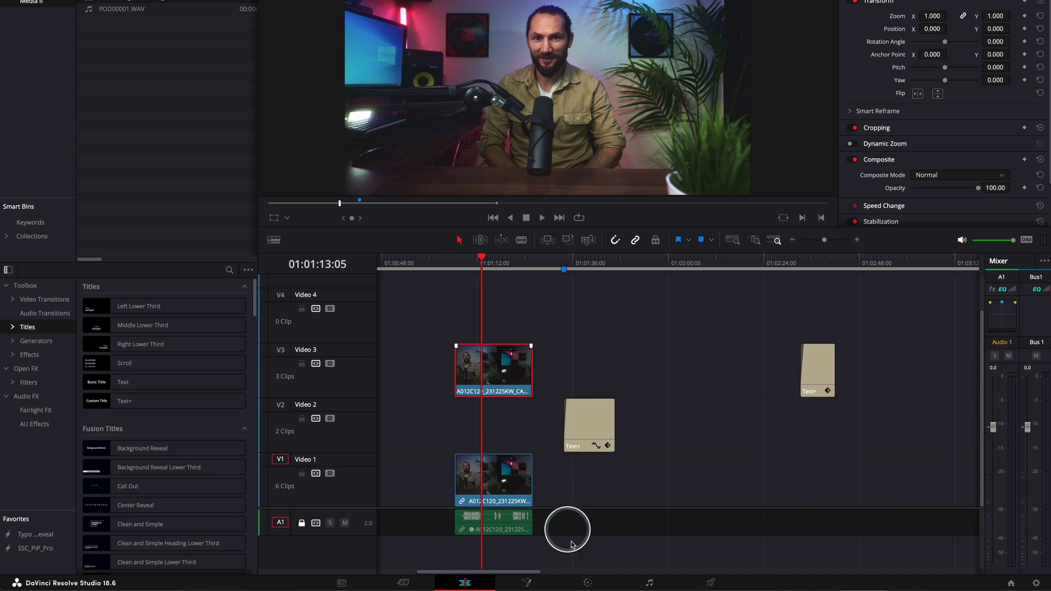
left_click(587, 582)
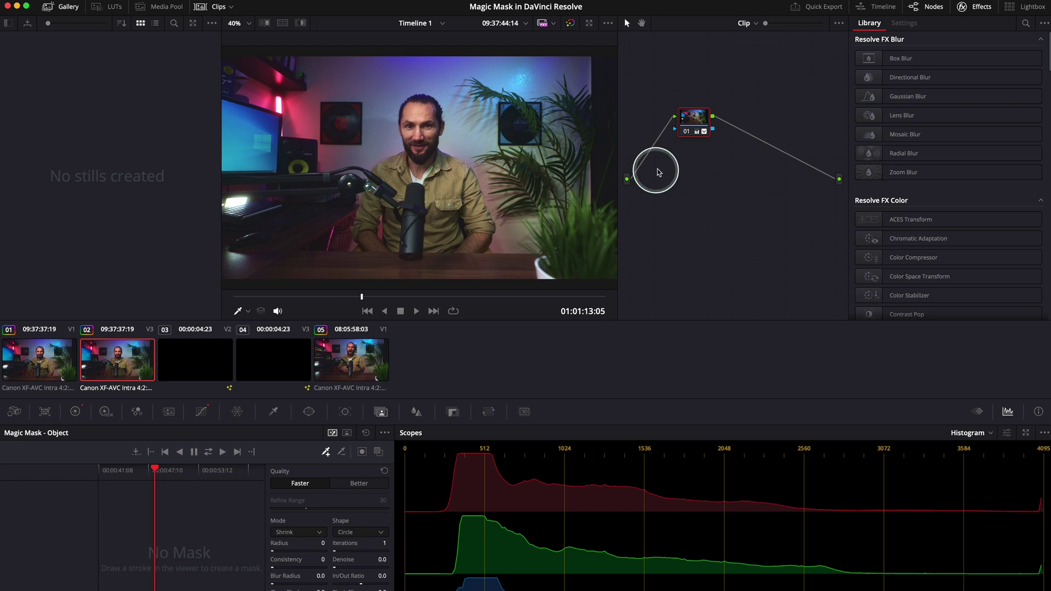
left_click_drag(693, 121, 661, 155)
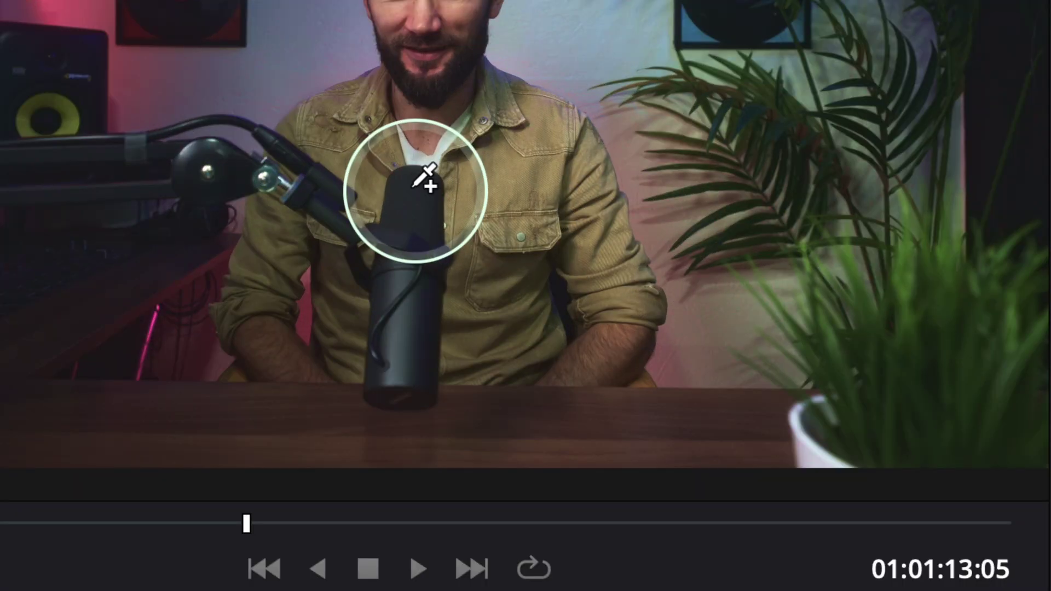
Step: Mask the microphone and its mount with four Magic Mask strokes, showing the mask overlay and using Better quality
mouse_move(402, 184)
left_mouse_down()
mouse_move(424, 203)
mouse_move(396, 244)
mouse_move(417, 304)
mouse_move(384, 354)
mouse_move(408, 344)
left_mouse_up()
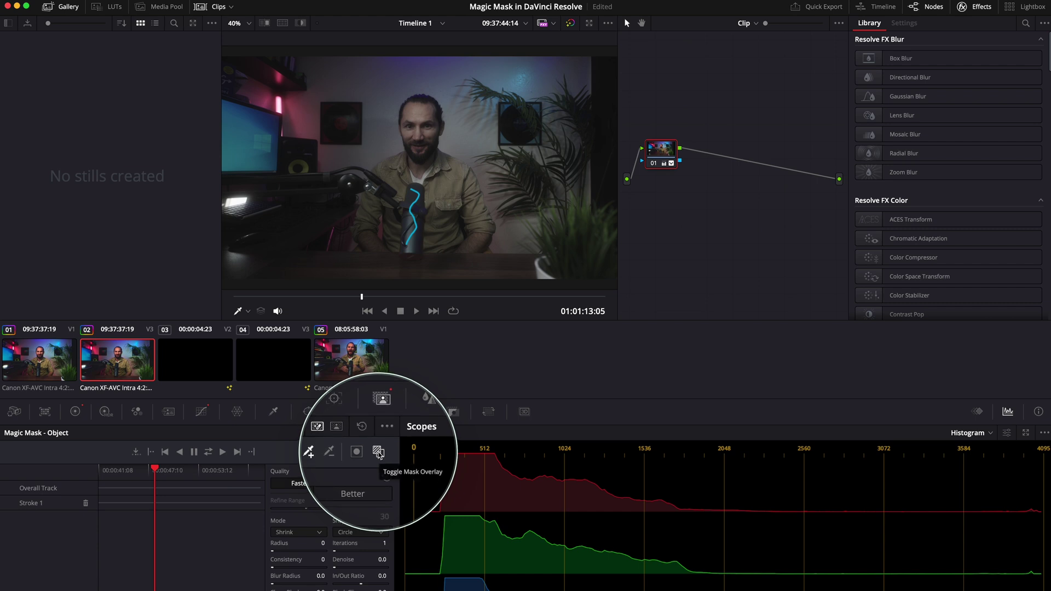
left_click(379, 452)
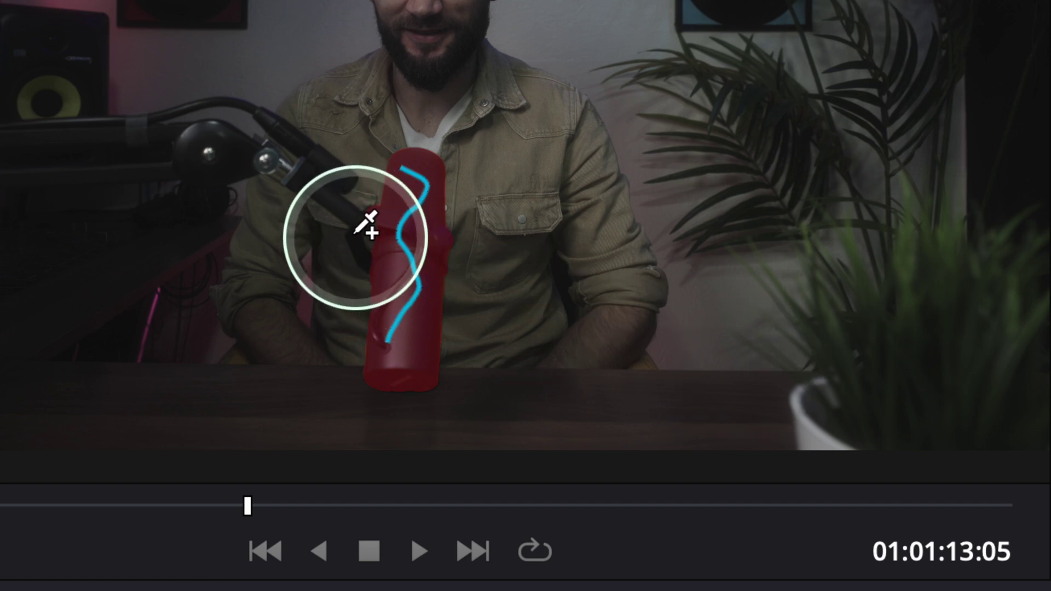
left_click_drag(357, 237, 369, 255)
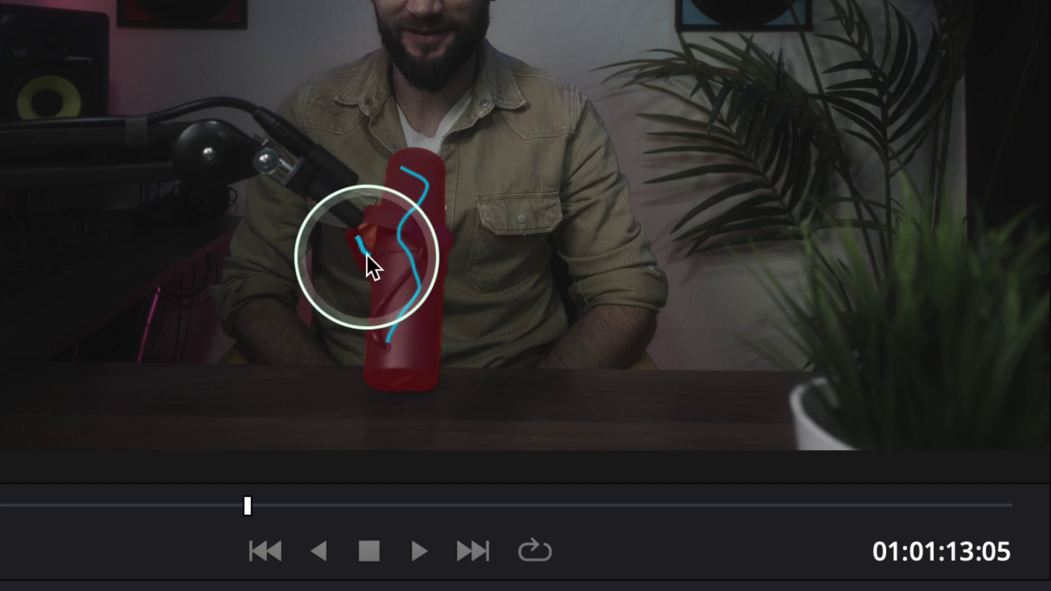
left_click_drag(309, 184, 351, 213)
left_click_drag(281, 131, 335, 170)
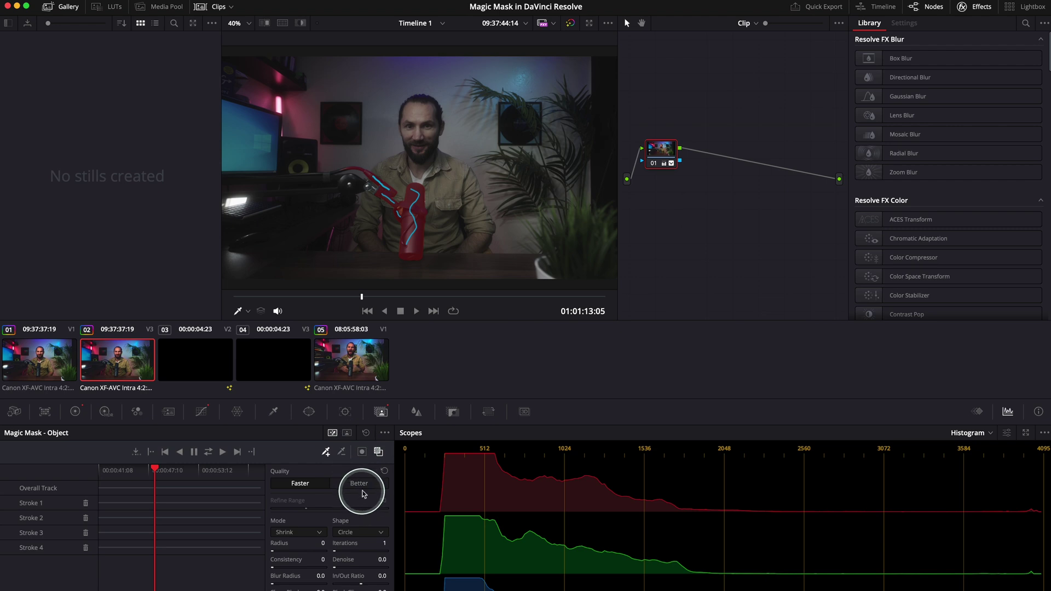
left_click(361, 485)
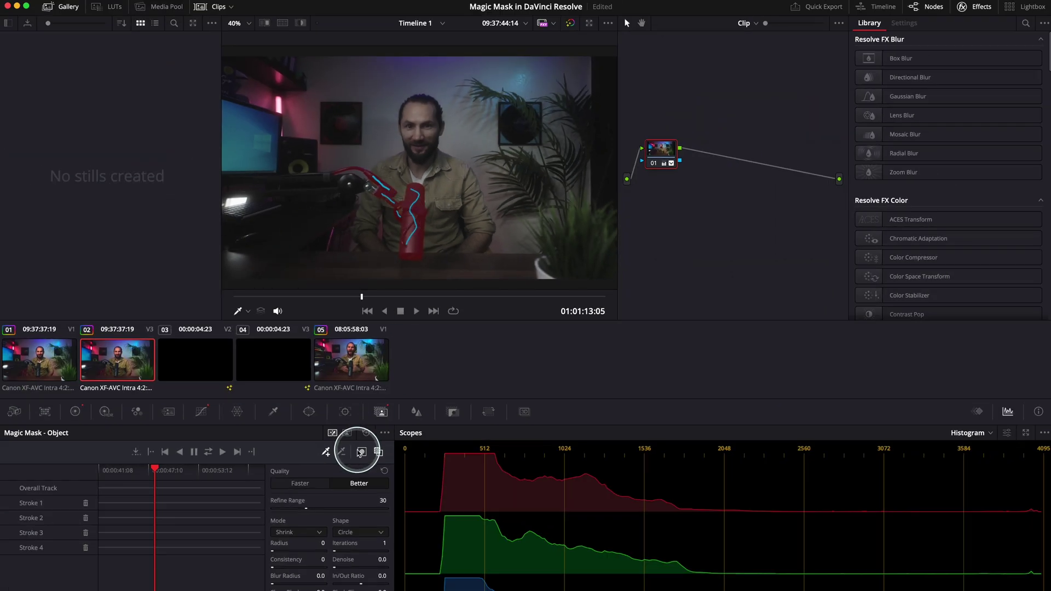
Step: Subtract the small gap between the microphone and its mount from the mask, and track the mask forward and backward
left_click(341, 452)
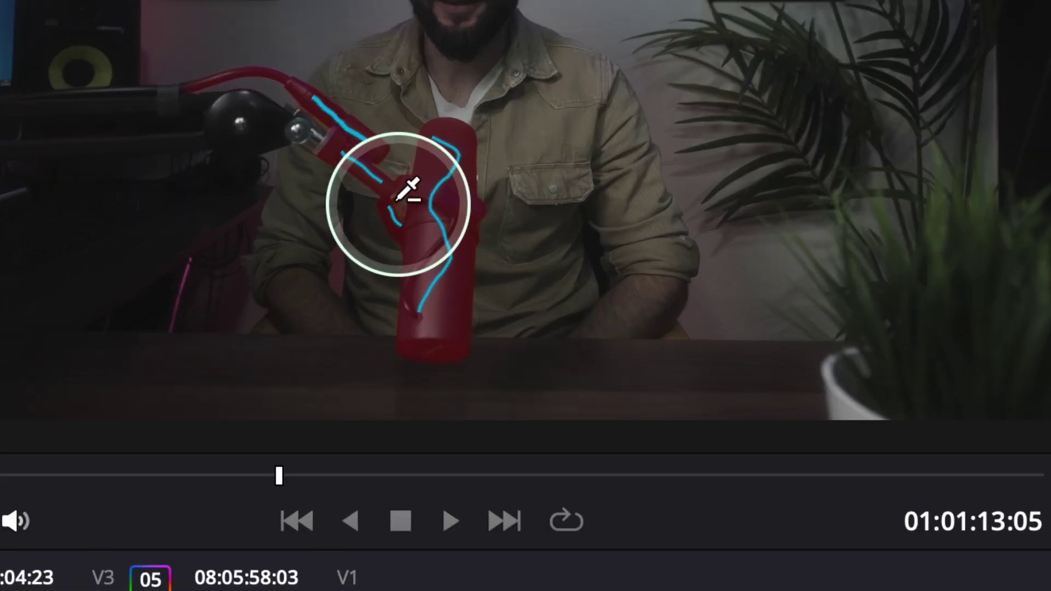
left_click(400, 204)
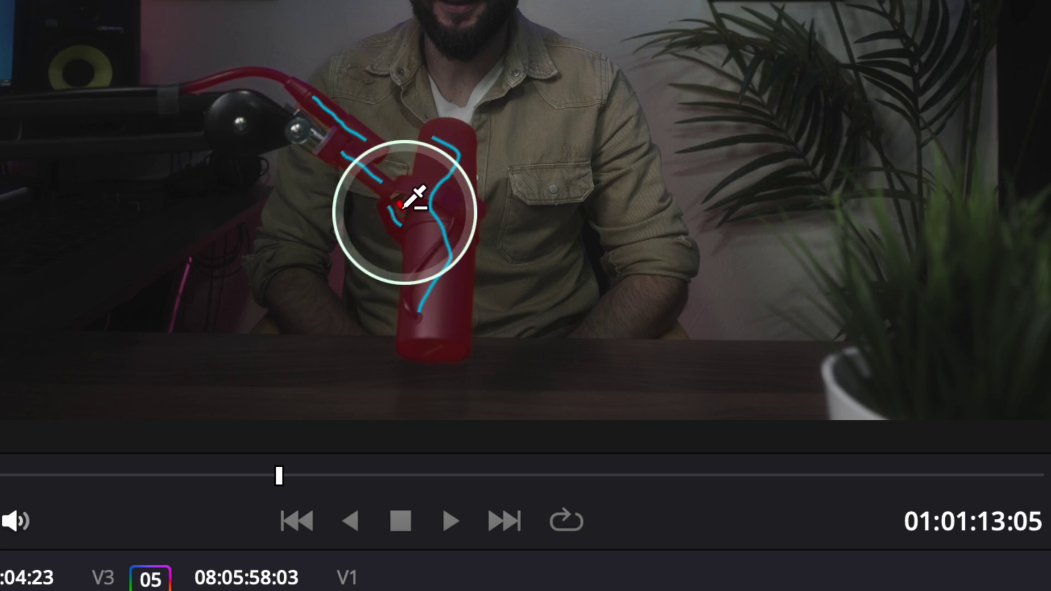
left_click_drag(406, 208, 400, 204)
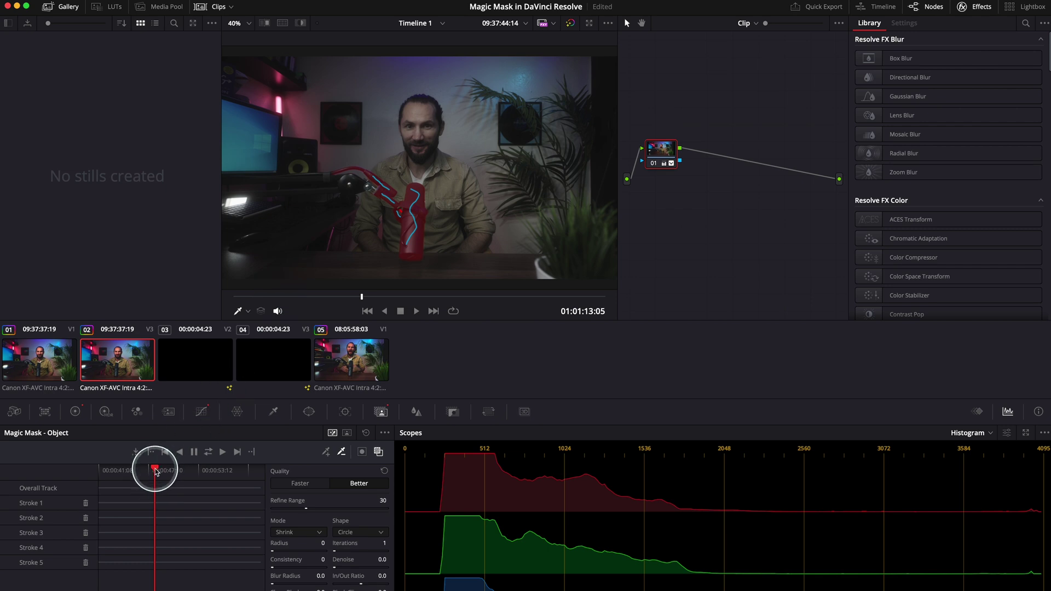
left_click(210, 454)
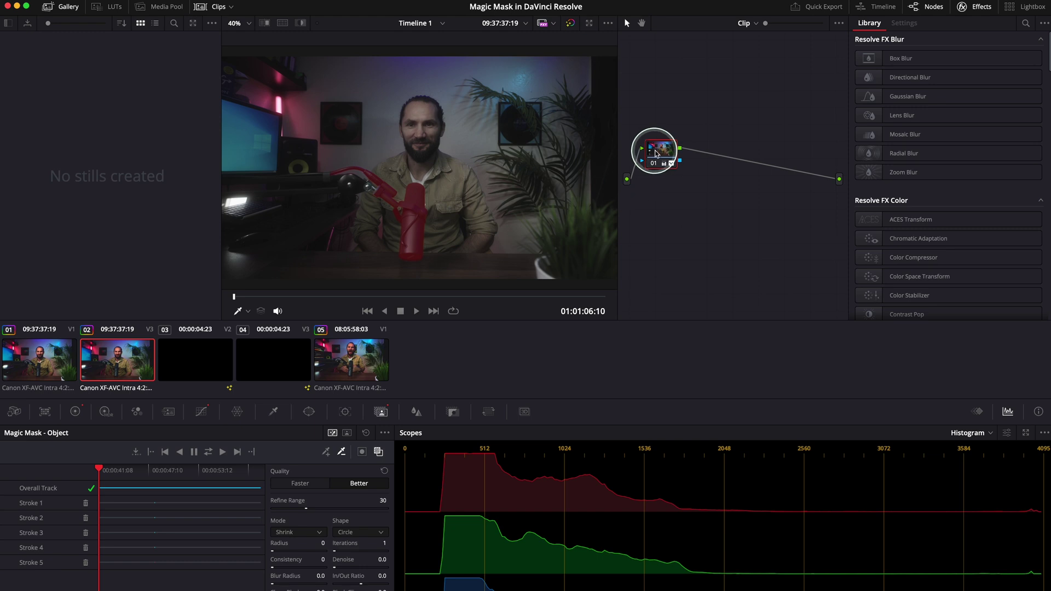
Step: Add an alpha output to the node graph and connect node 01's alpha output to it
right_click(657, 197)
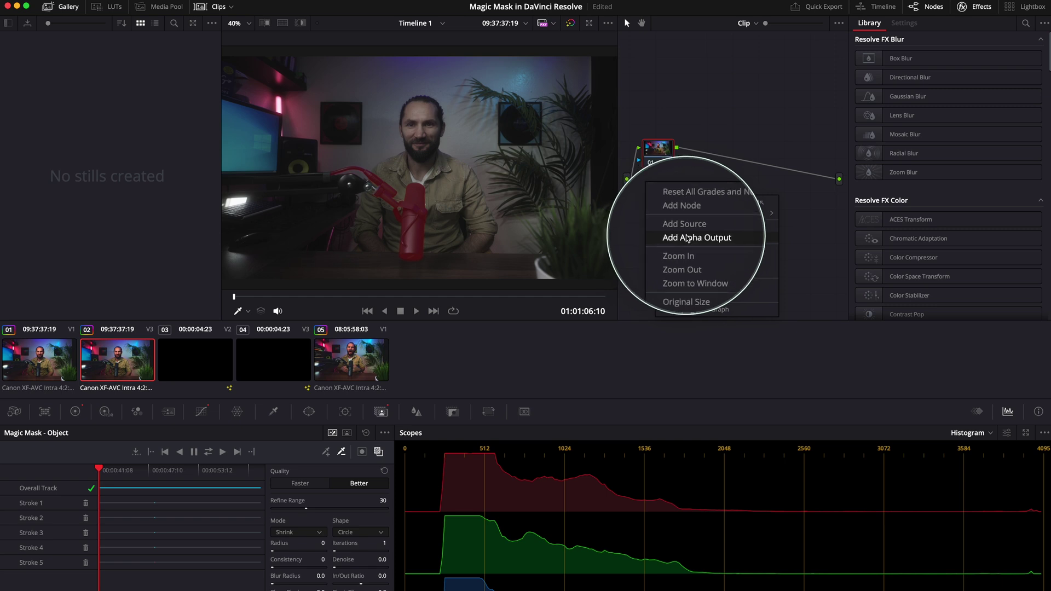
left_click(687, 238)
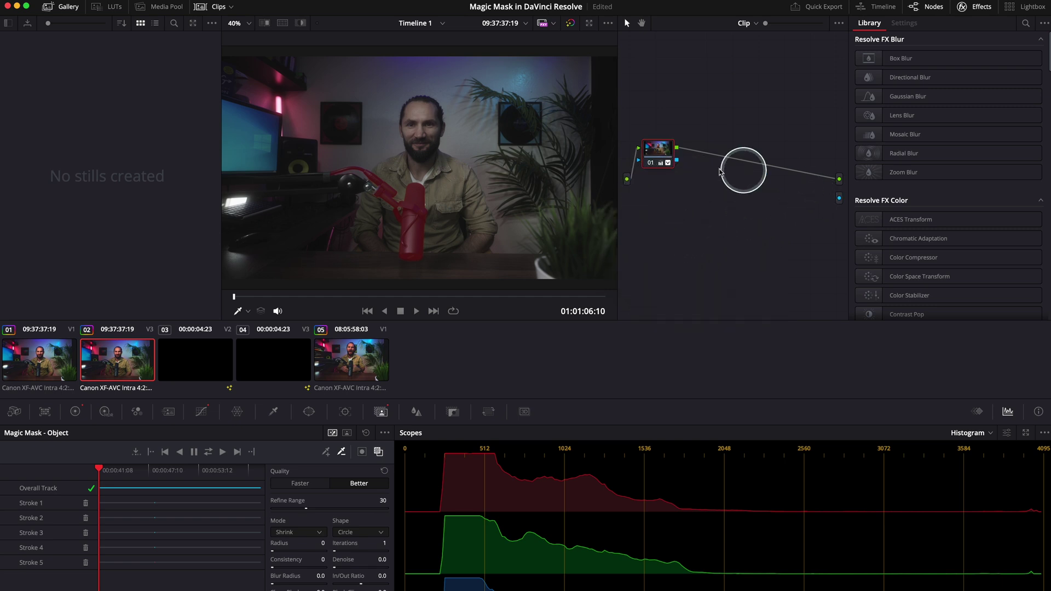
left_click_drag(677, 160, 840, 199)
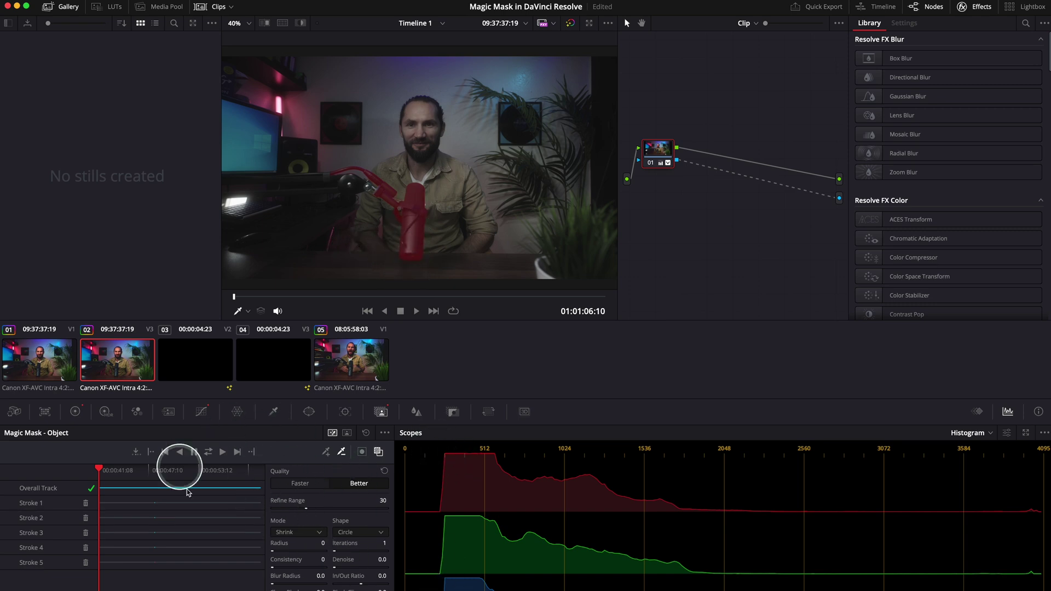
Step: Return to the Edit page and place the Magic Mask title on Video 2 between the two clips, starting at about 01:01:13:03
left_click(468, 586)
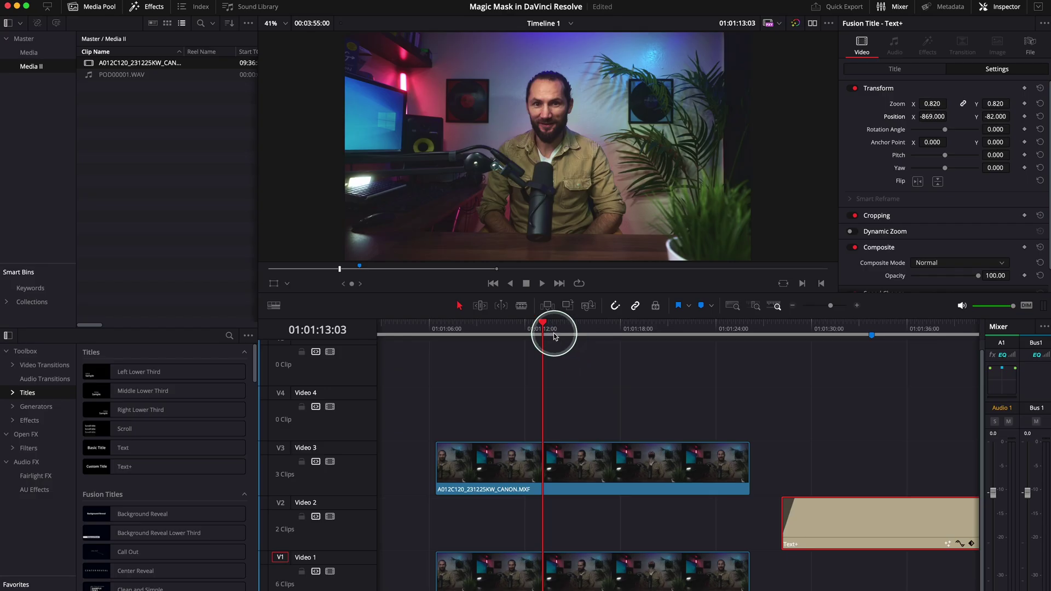
left_click_drag(538, 327, 521, 324)
left_click(564, 463)
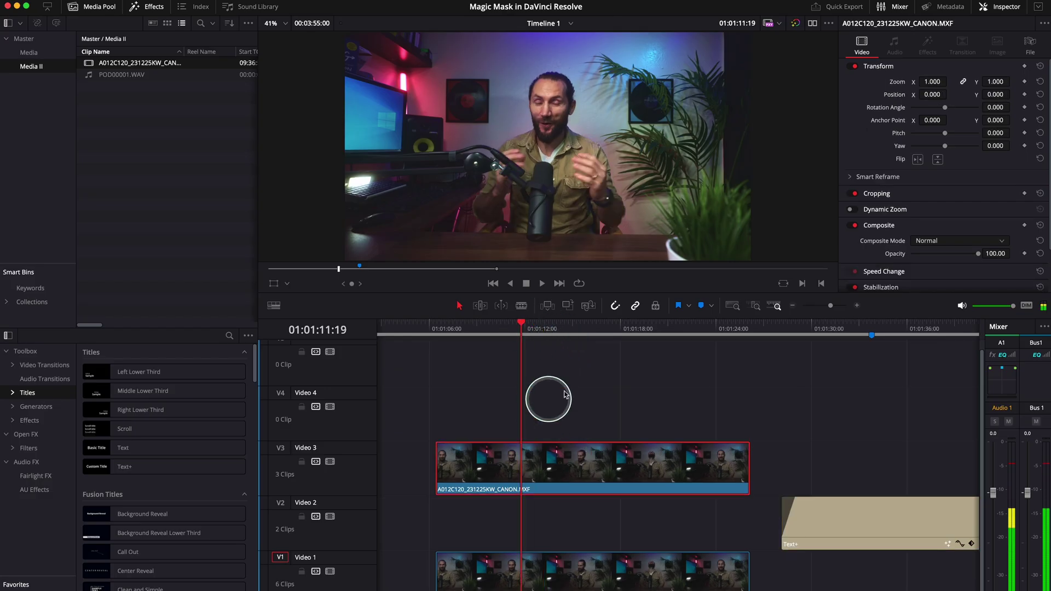
left_click_drag(836, 531, 638, 515)
left_click_drag(522, 325, 537, 327)
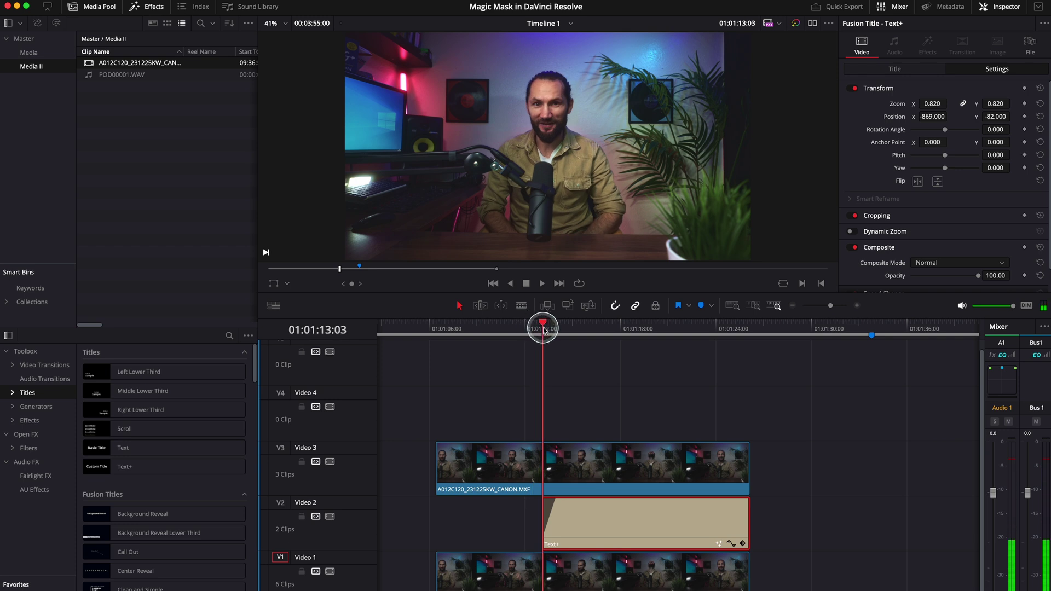
left_click_drag(550, 332, 556, 337)
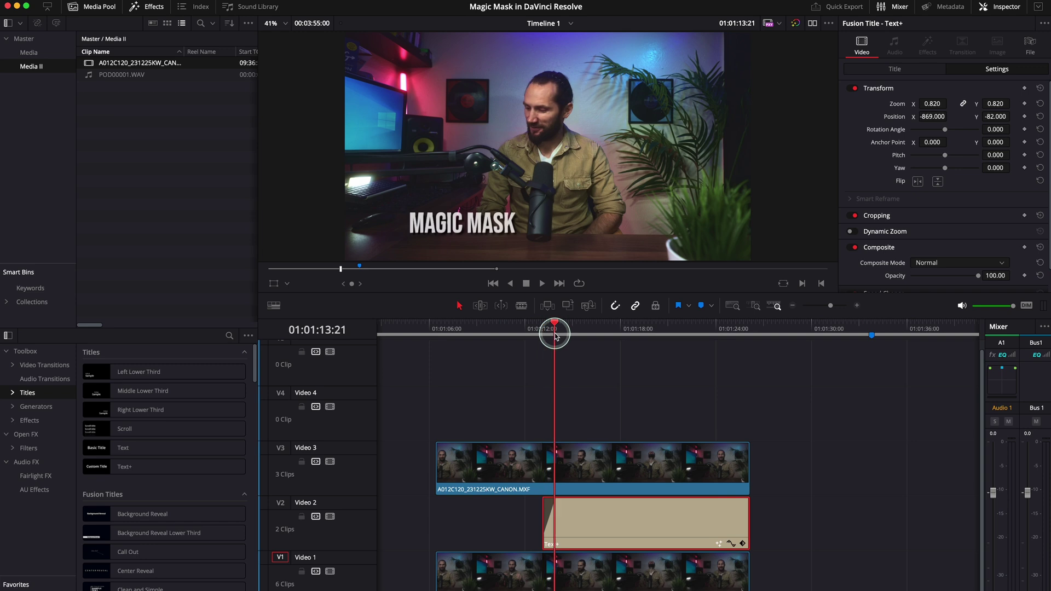
Step: Animate the title with transform keyframes: Zoom 0.830, Position X -1136 and Y -110 at 01:01:13:22, and Position X 528 at 01:01:15:19
left_click(581, 533)
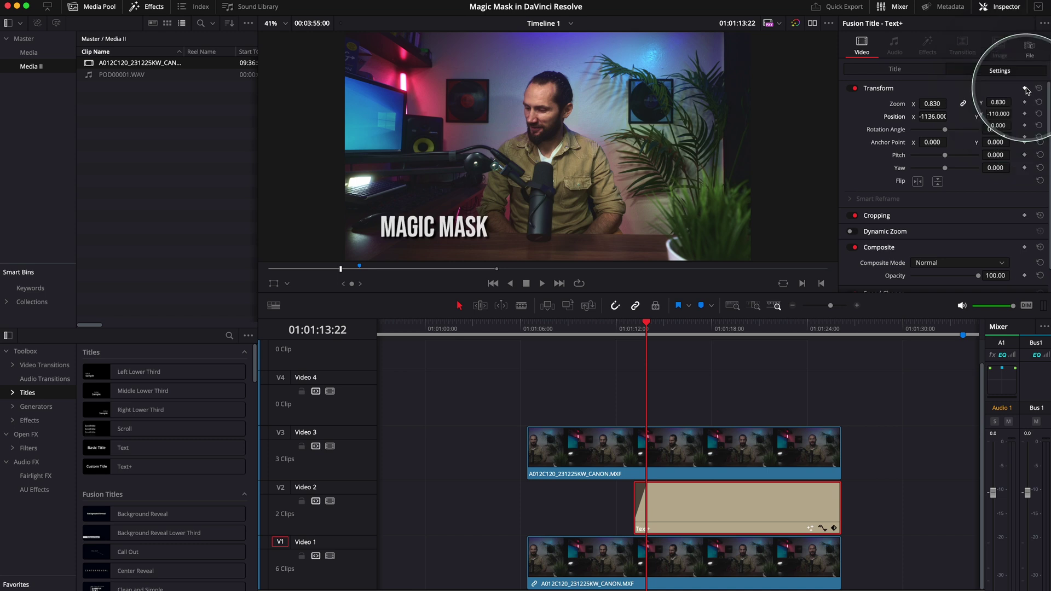
left_click(1025, 89)
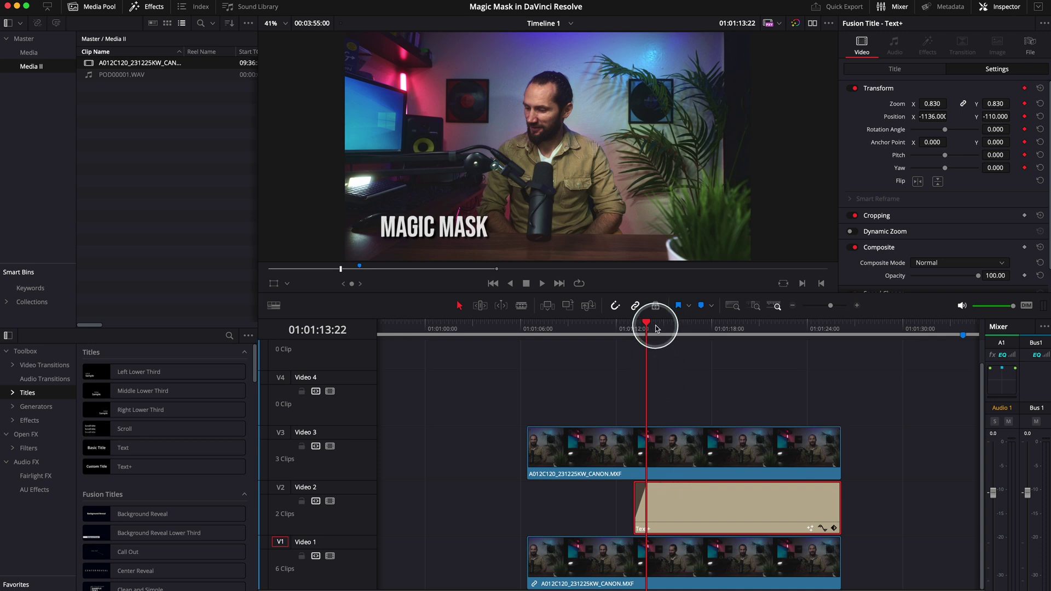
left_click_drag(649, 324, 678, 327)
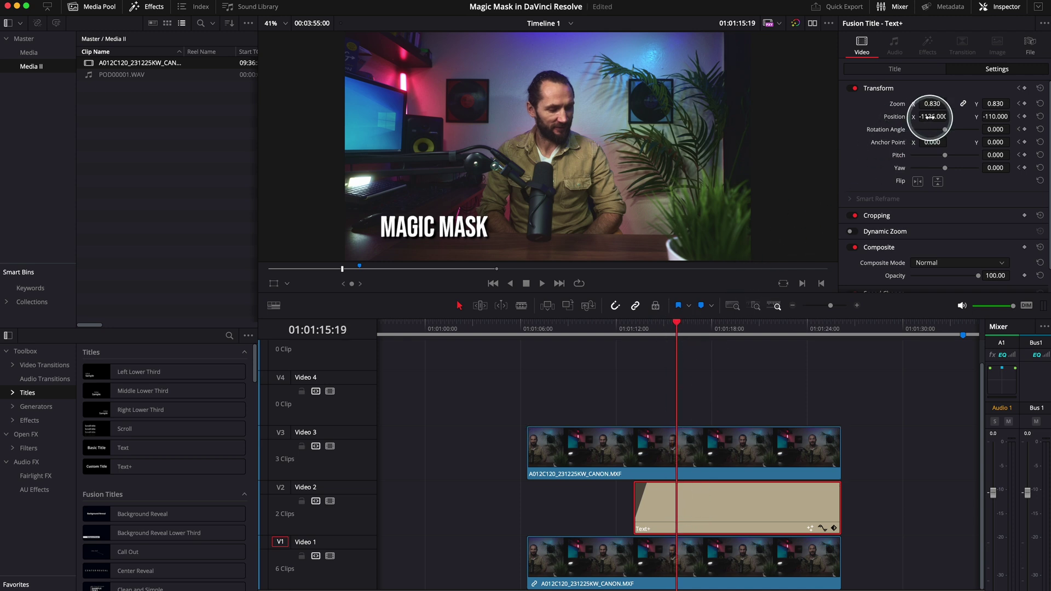
left_click_drag(931, 116, 743, 332)
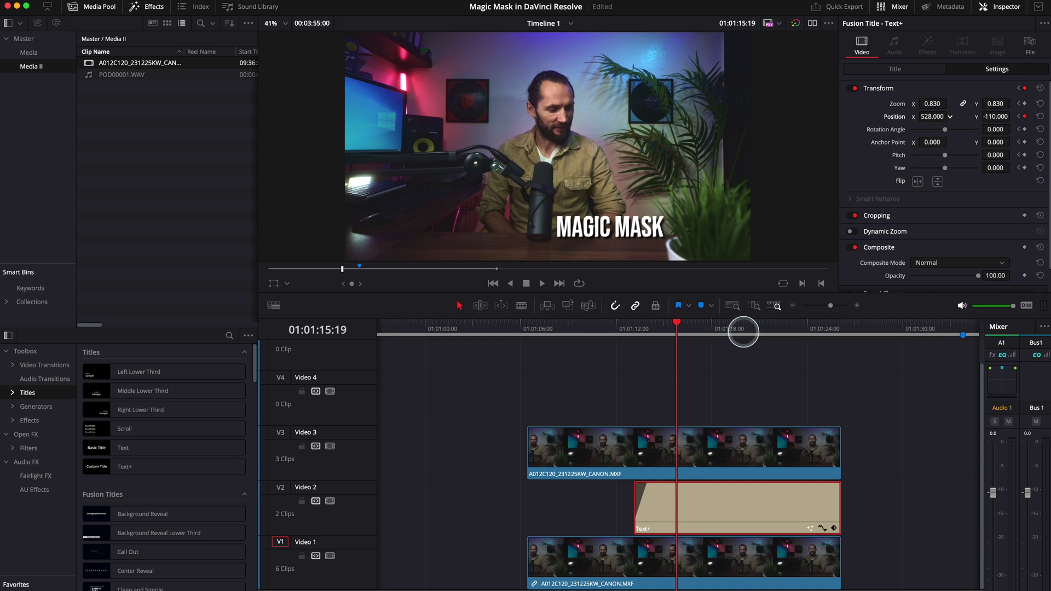
Step: Play back the title animation from the title's start to check how it passes behind the microphone
left_click(634, 329)
key("space")
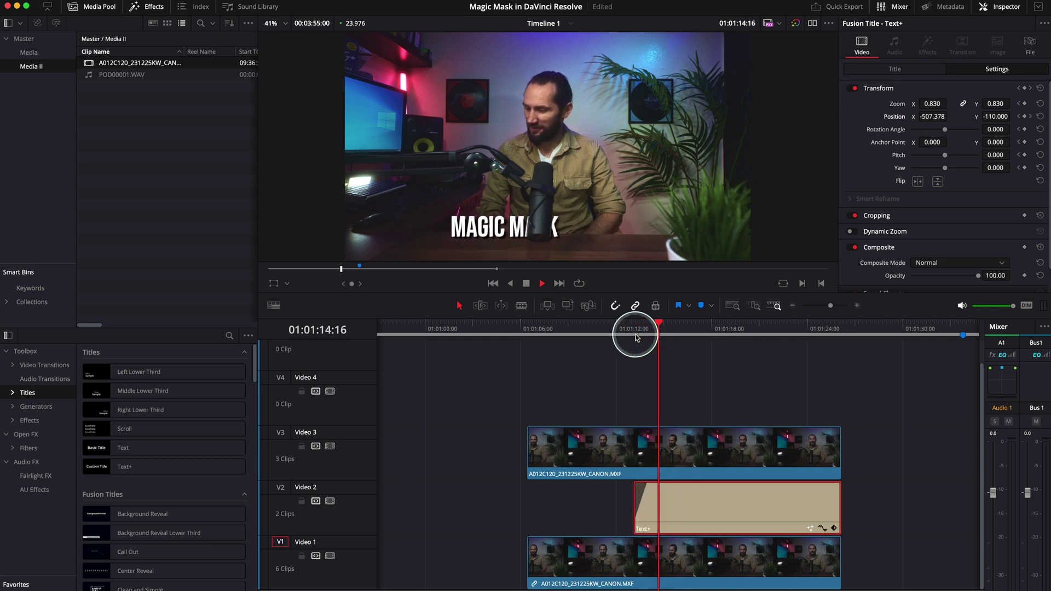
key("space")
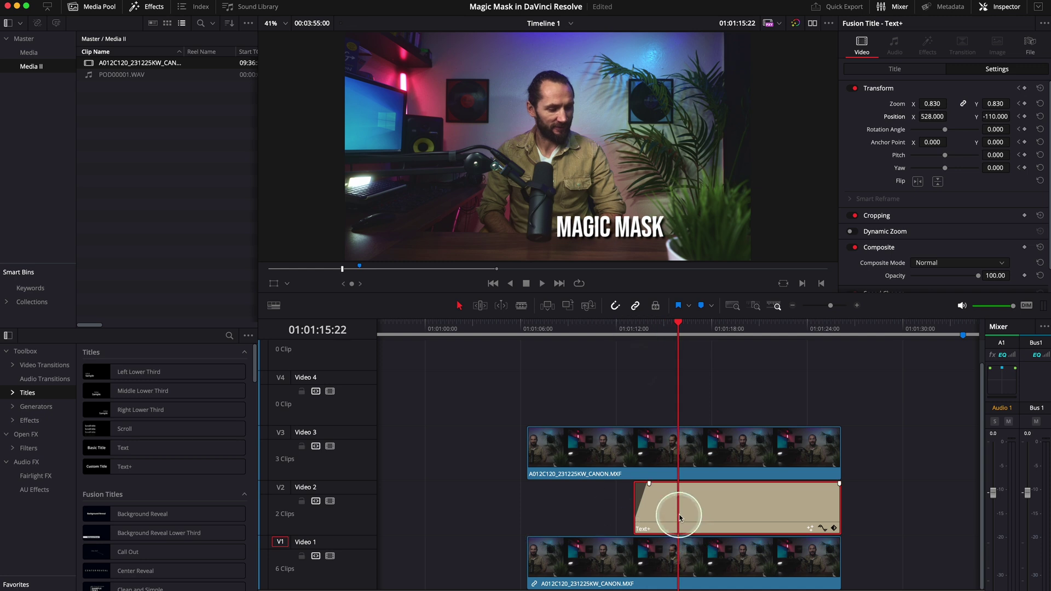
Step: Show the title's Position X curve and shift its second keyframe earlier, with a value of 460.80
left_click(822, 531)
mouse_move(676, 539)
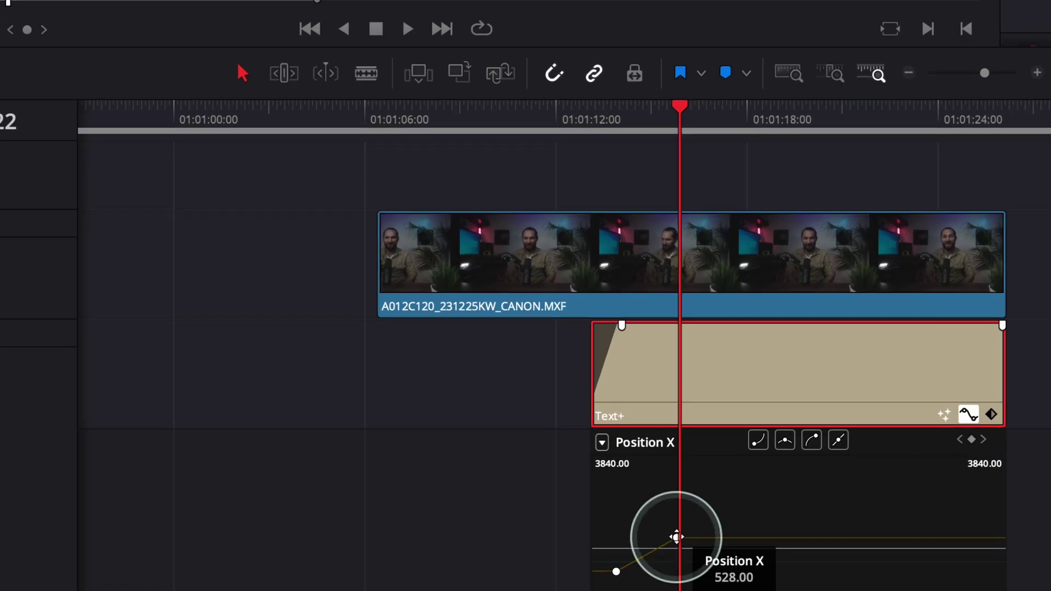
left_click(677, 539)
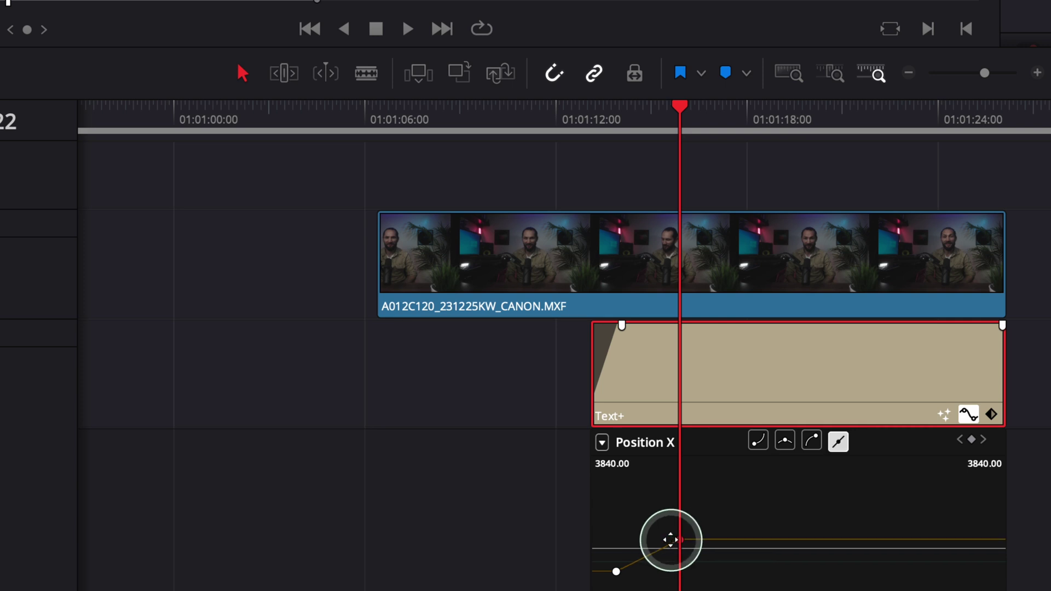
left_click_drag(664, 540, 662, 540)
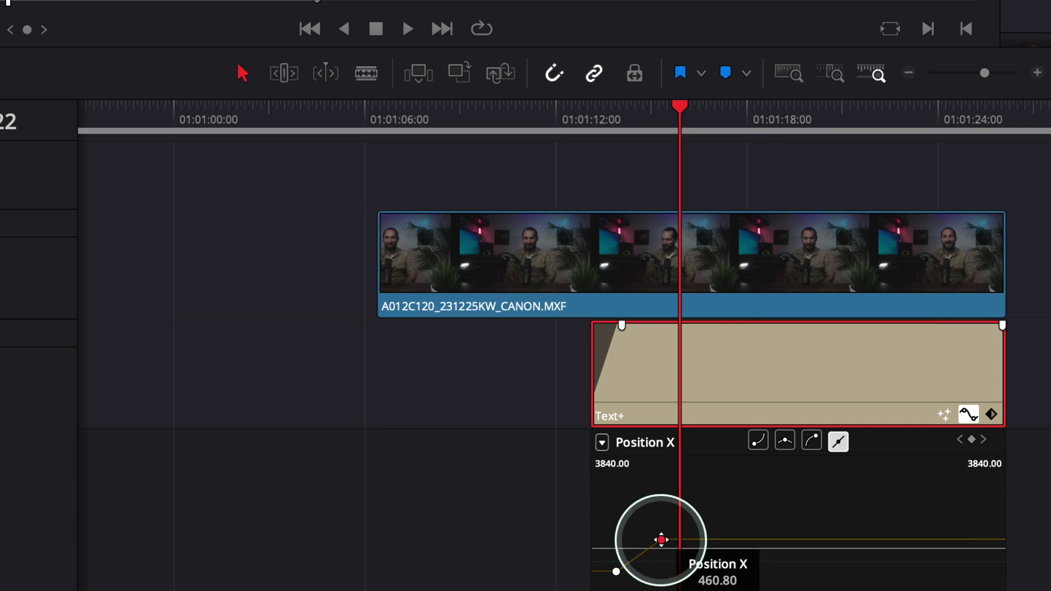
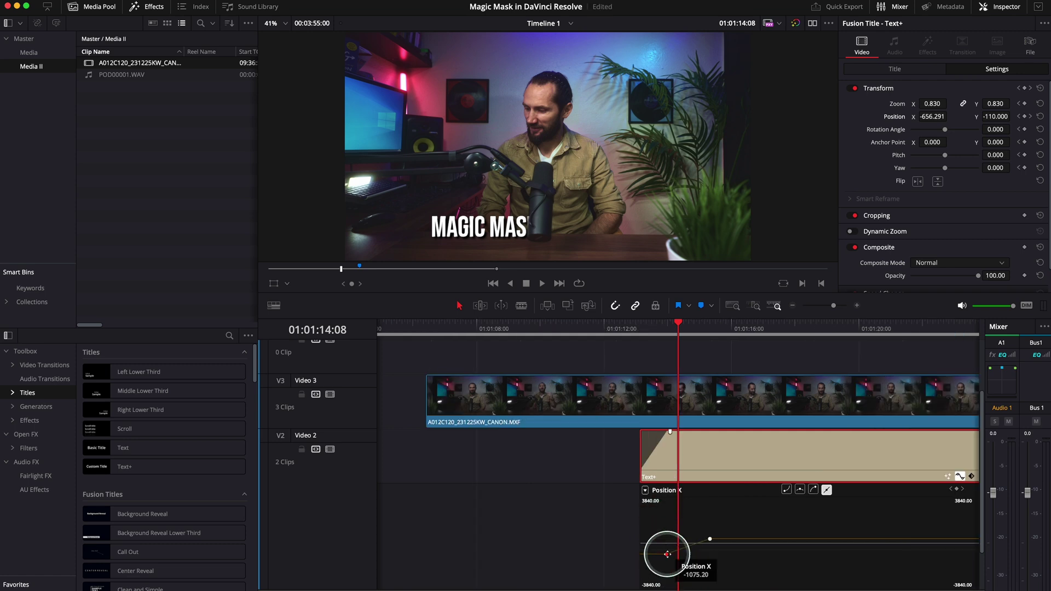
Step: Shift the title's first Position X keyframe later to 01:01:14:08 with a value of -1075.20, and play the animation
left_click_drag(668, 554, 672, 555)
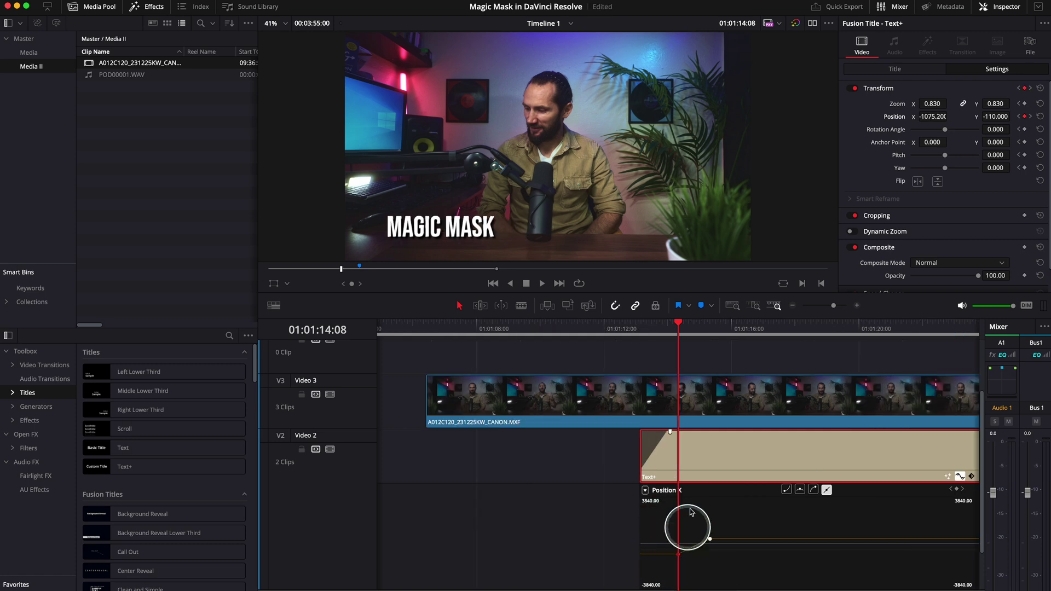
left_click(669, 330)
key("space")
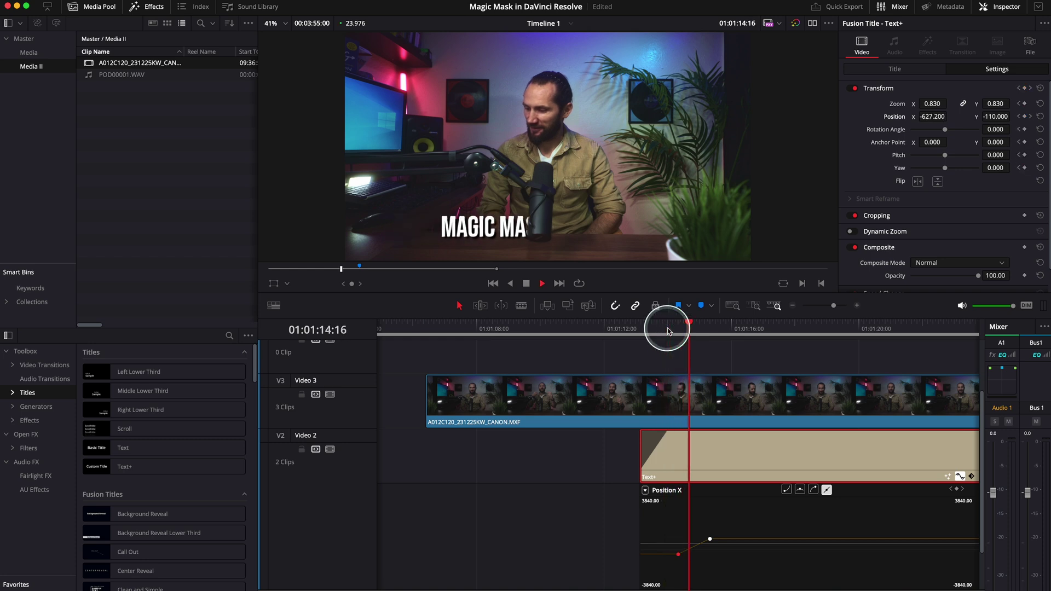
key("space")
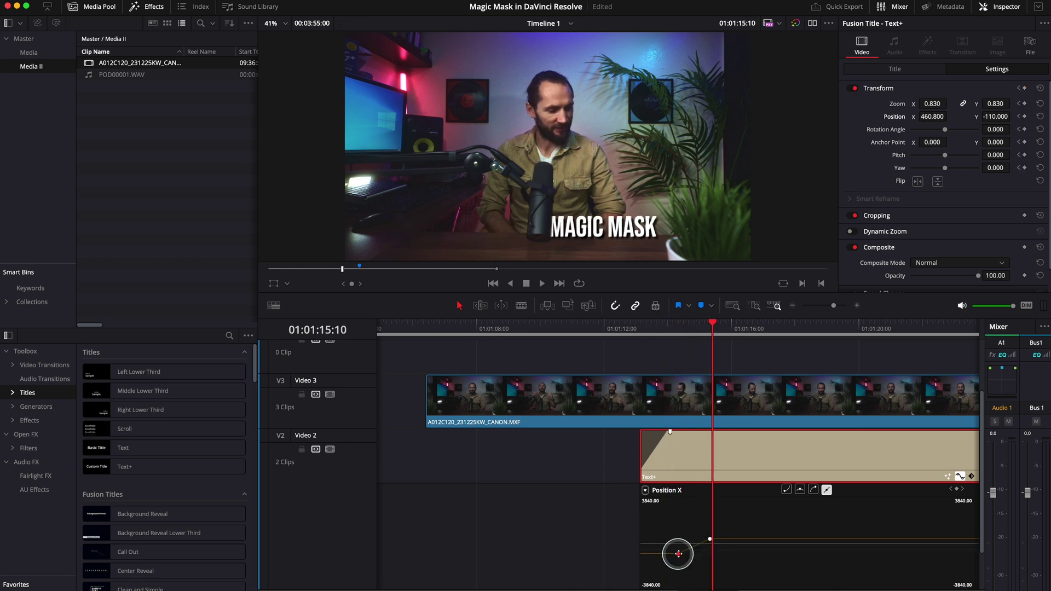
Step: Shift the first Position X keyframe further to 01:01:14:17 with a value of -1126.40, and play back the faster move
left_click(676, 330)
key("space")
key("space")
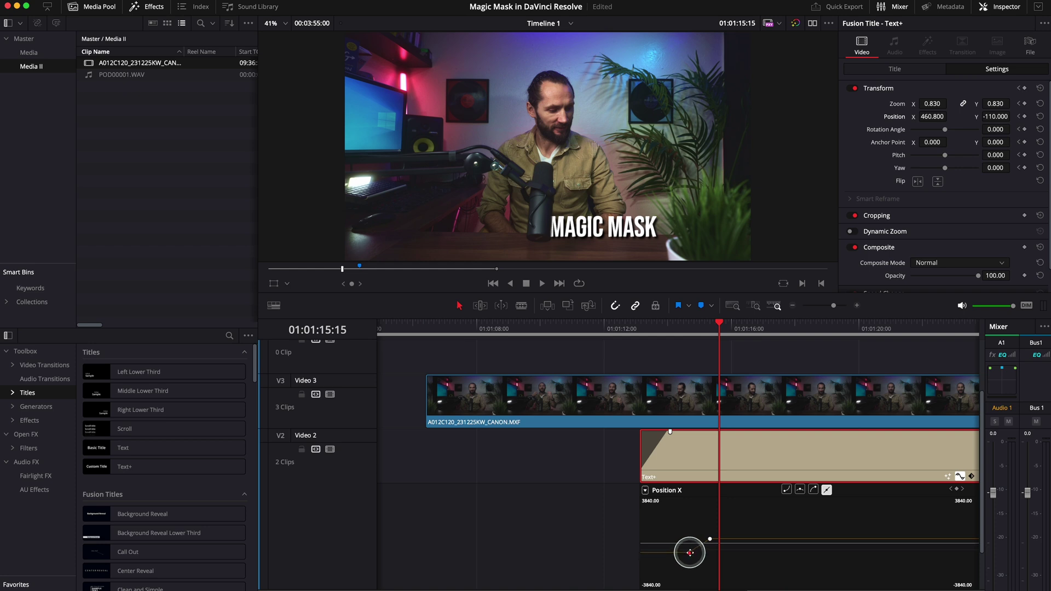
left_click(680, 331)
key("space")
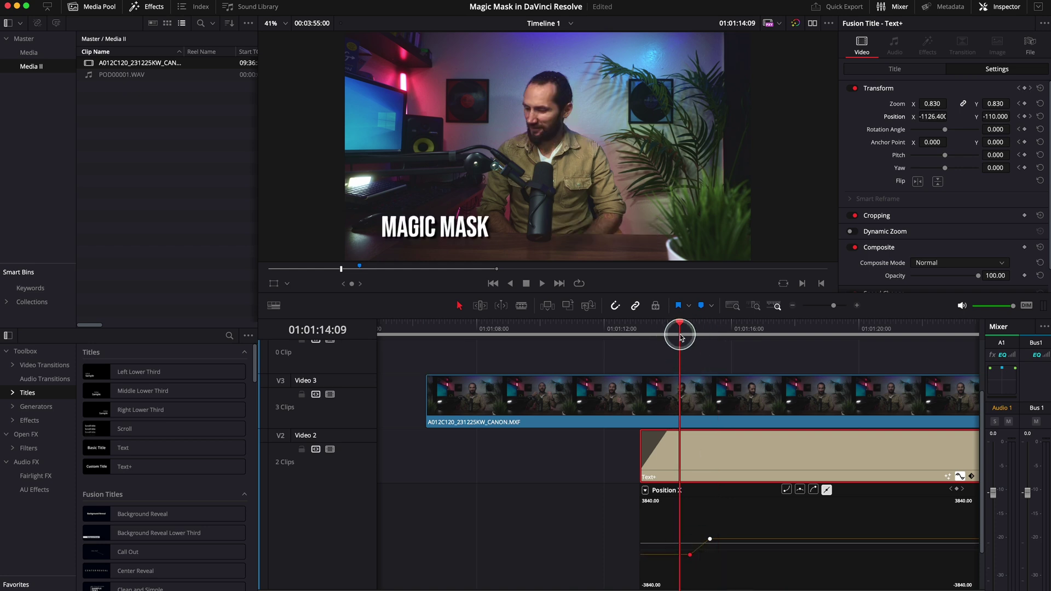
key("space")
left_click(687, 327)
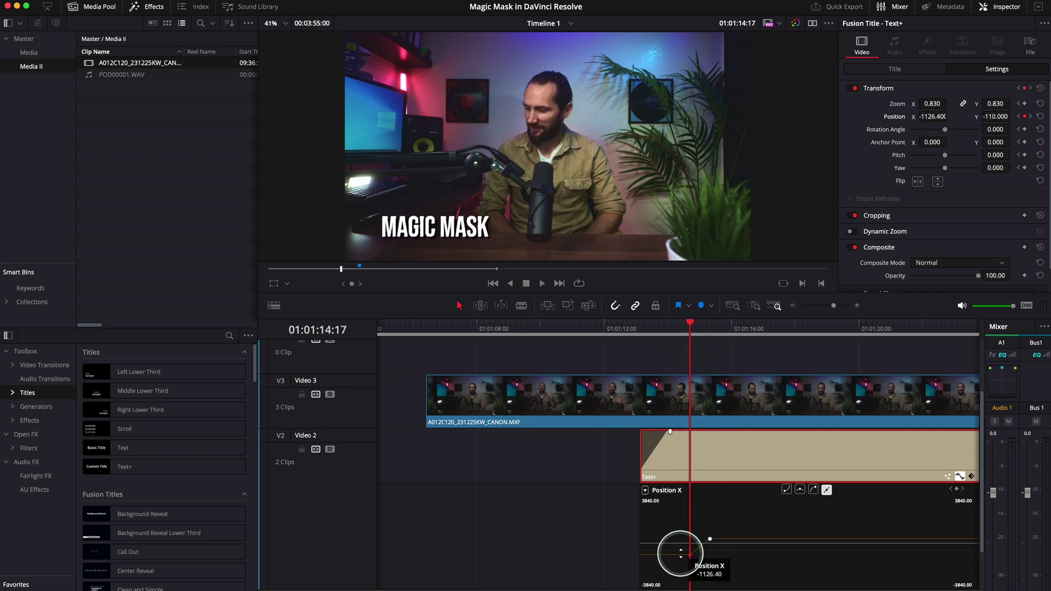
Step: Raise the first Position X keyframe's value to -921.60 on the curve and play the result
left_click_drag(691, 556, 691, 553)
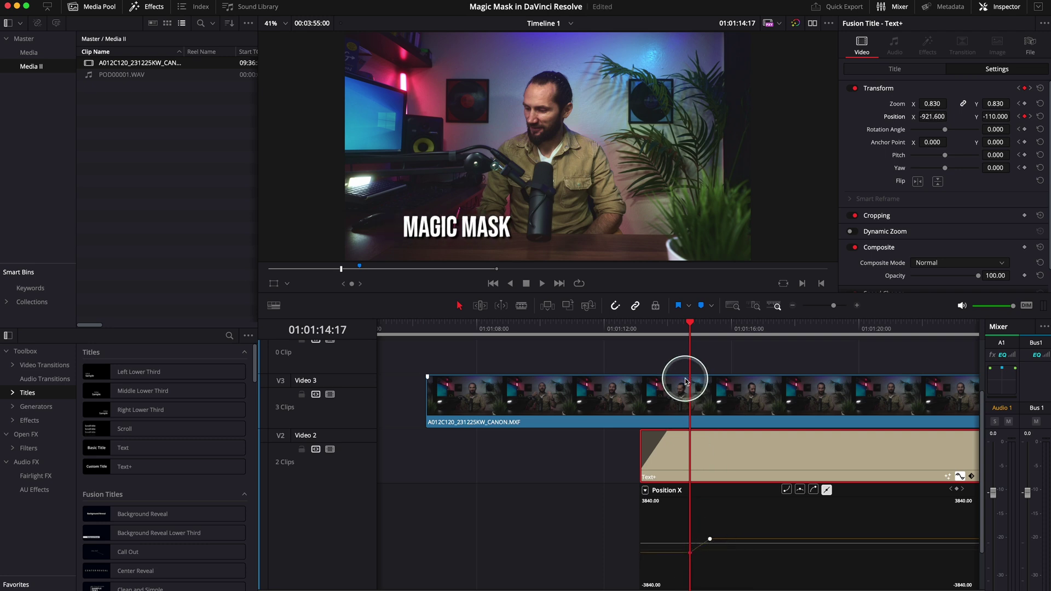
key("space")
key("space")
Step: Raise the second Position X keyframe's value to 563.20 and replay the title's move behind the microphone
left_click(710, 540)
left_click_drag(710, 540, 711, 538)
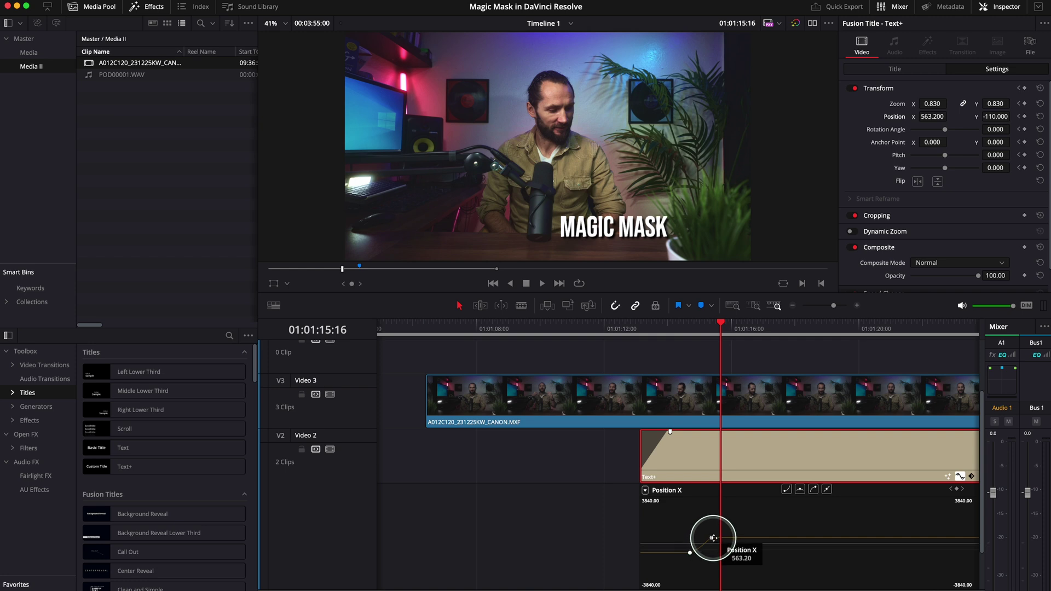
left_click(823, 490)
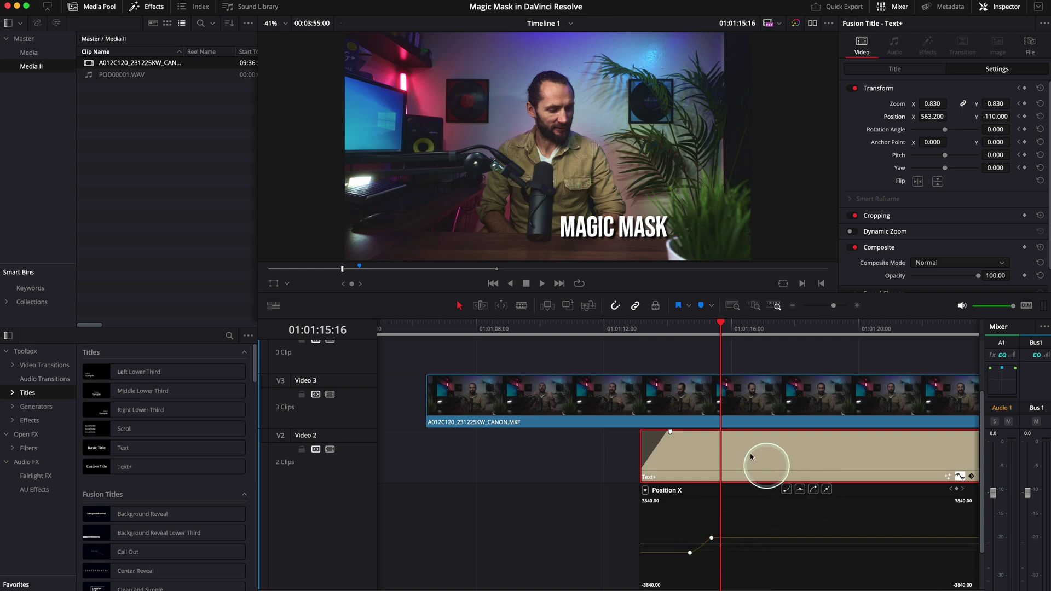
left_click(678, 330)
key("space")
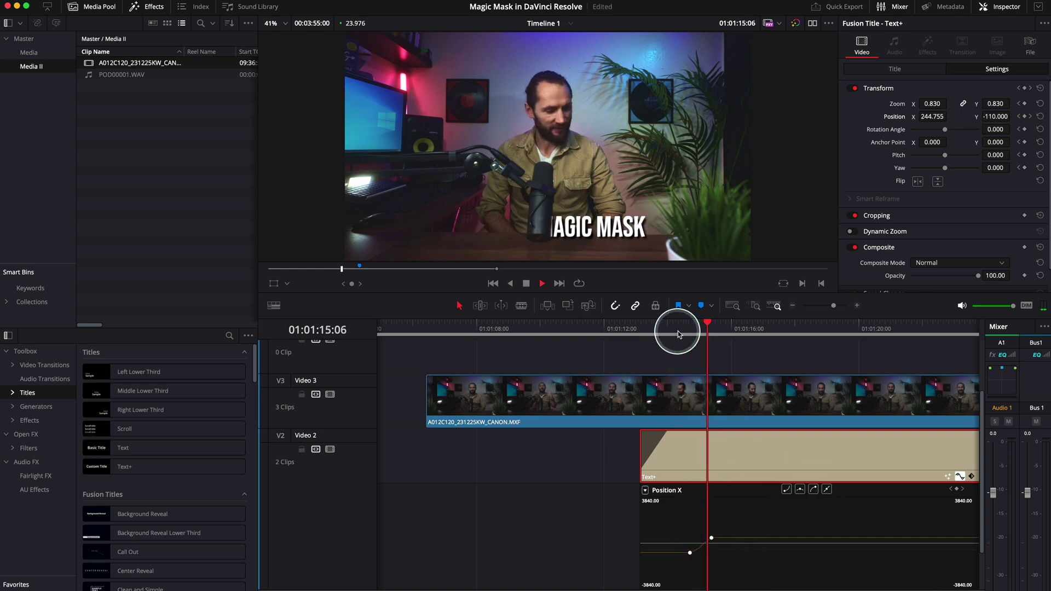
key("space")
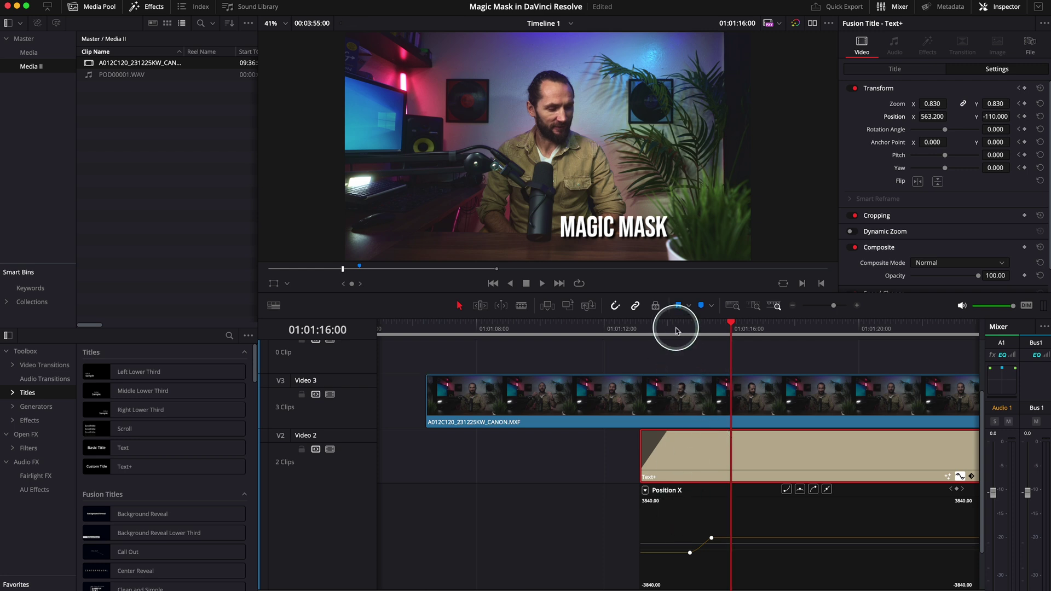
left_click(677, 331)
key("space")
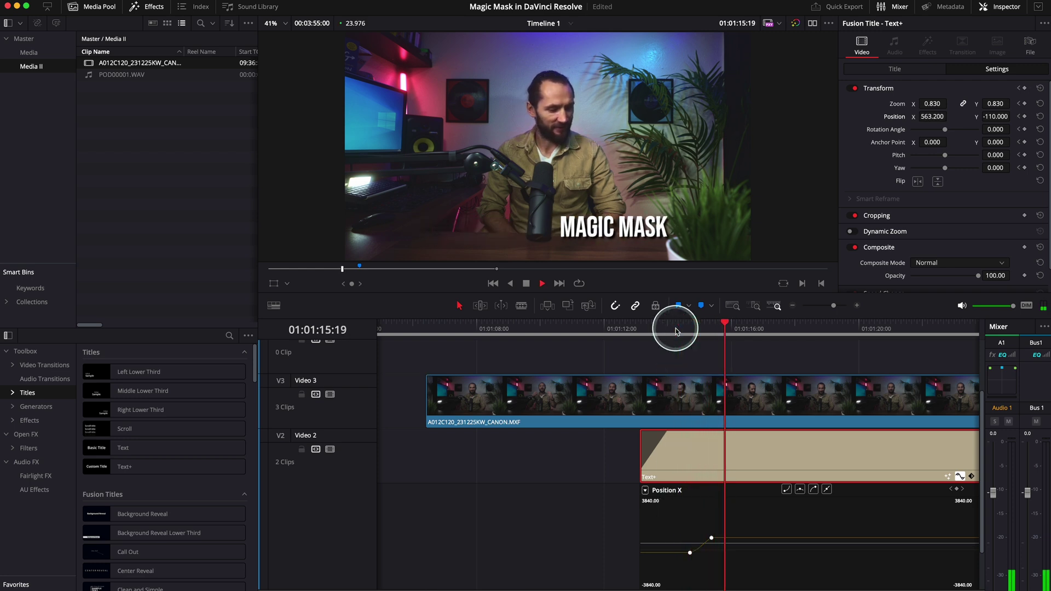
key("space")
Step: Lower the second Position X keyframe's value to 512.00, check the playback and hide the title's curve
left_click(711, 539)
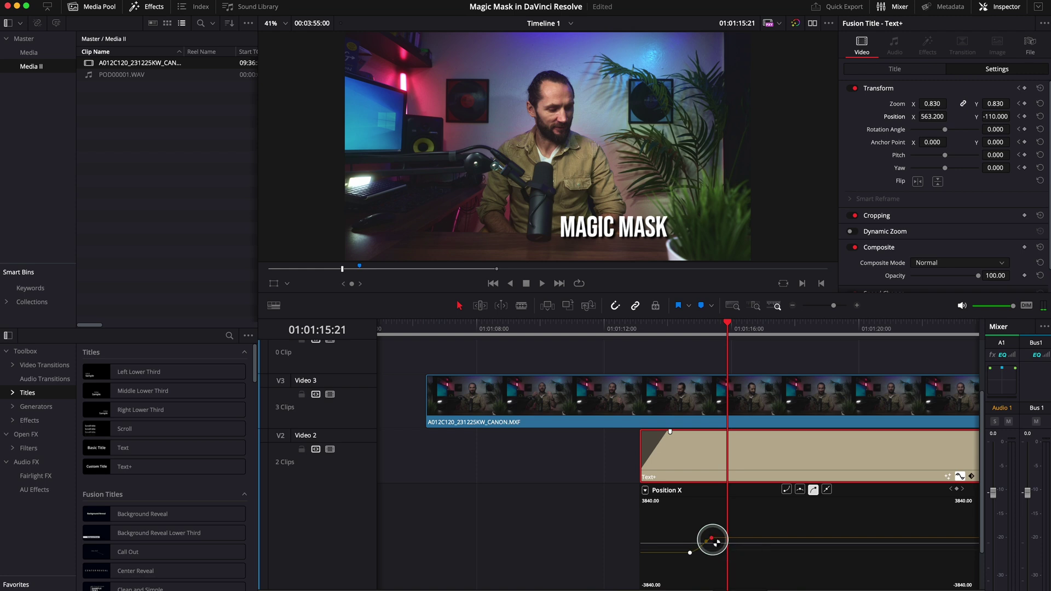
left_click_drag(712, 539, 712, 539)
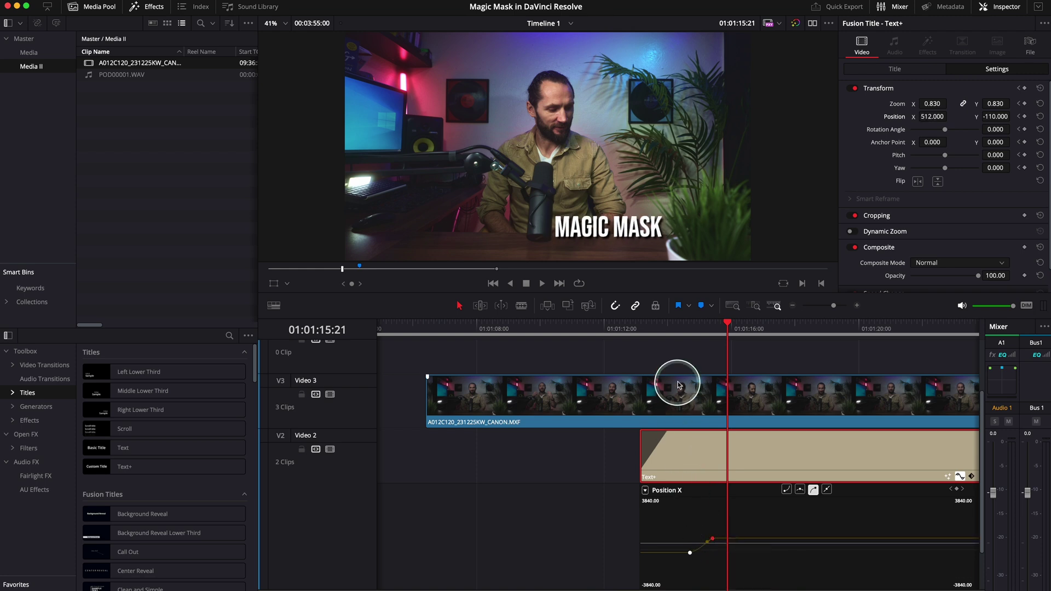
left_click(661, 335)
key("space")
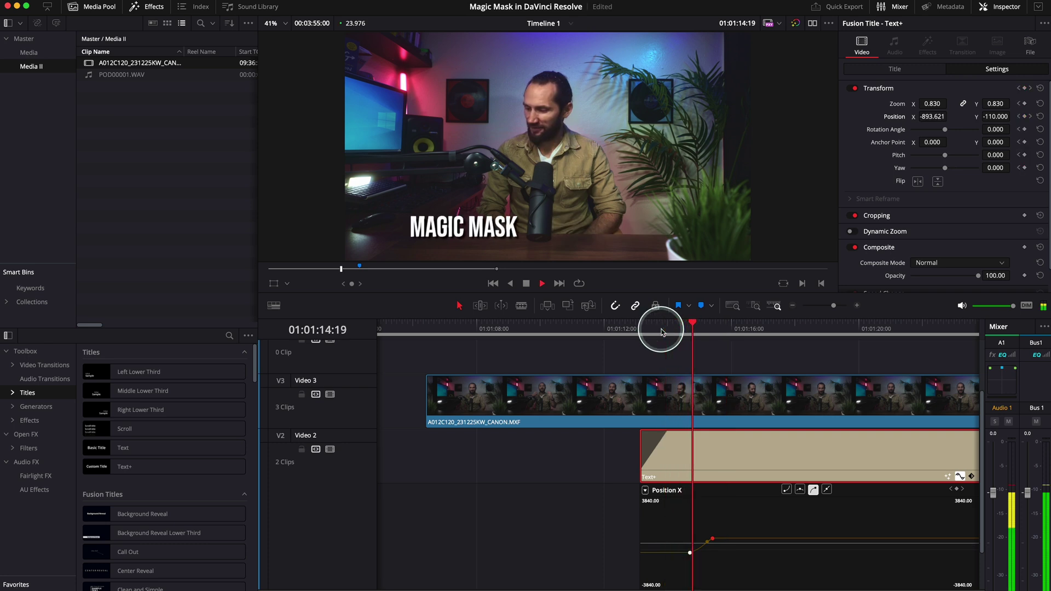
left_click(661, 332)
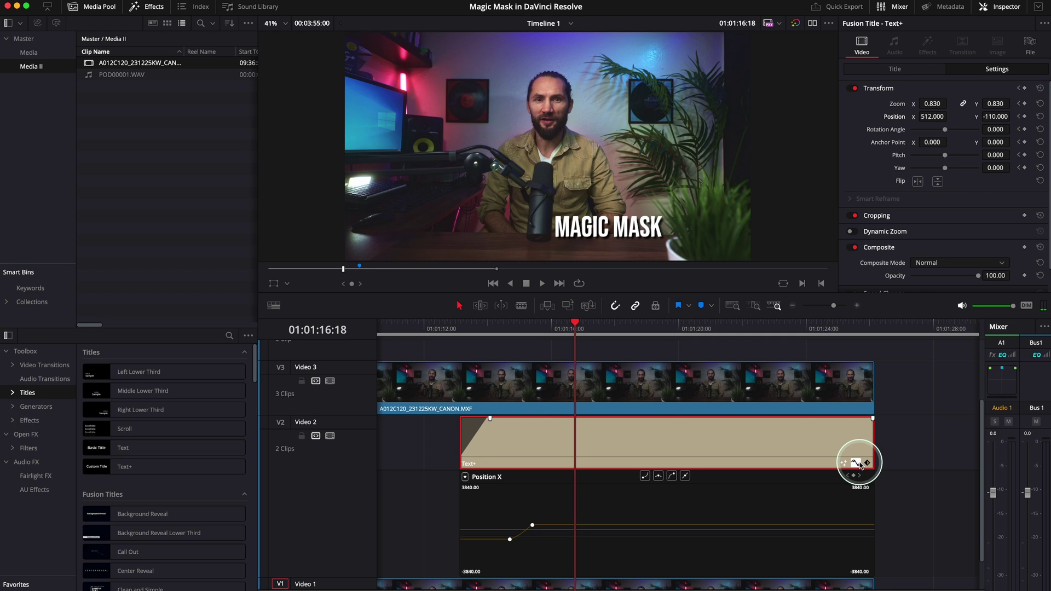
left_click(856, 463)
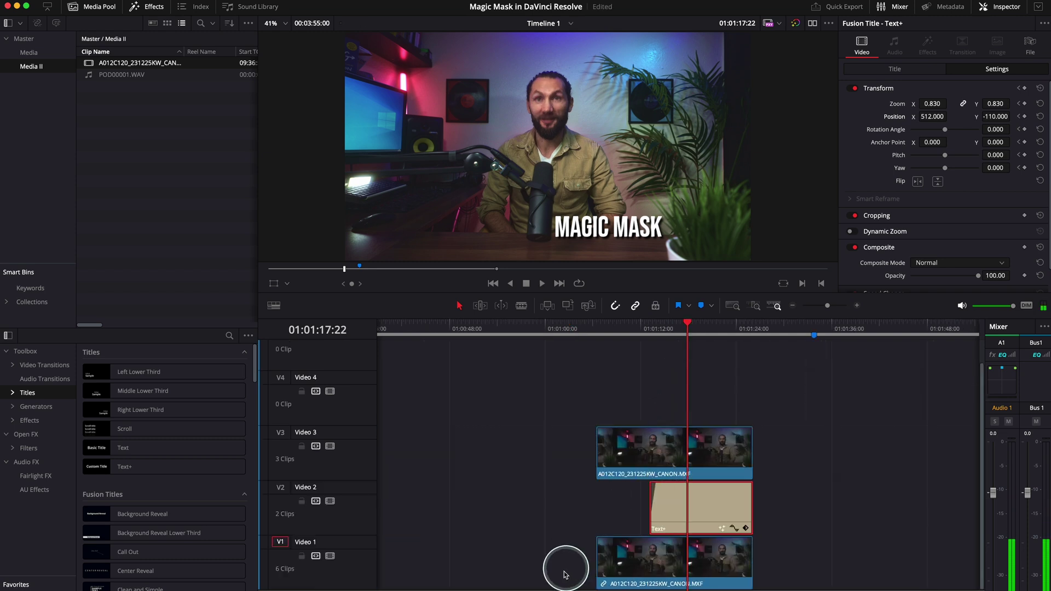
Step: Duplicate the Video 1 clip onto Video 4, directly above the clip on Video 3
scroll(556, 589, "down", 2)
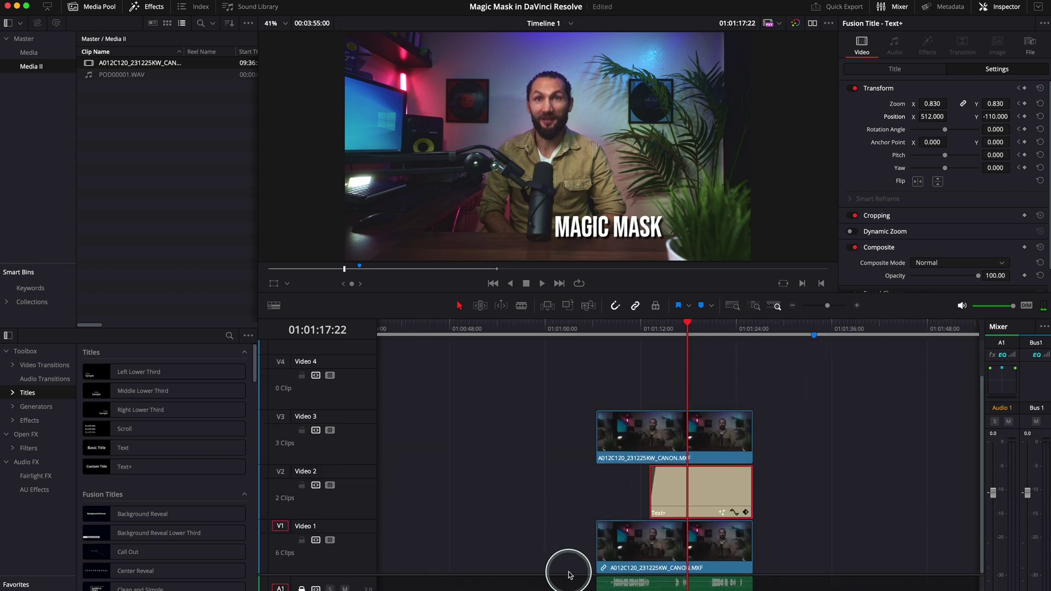
left_click(669, 541)
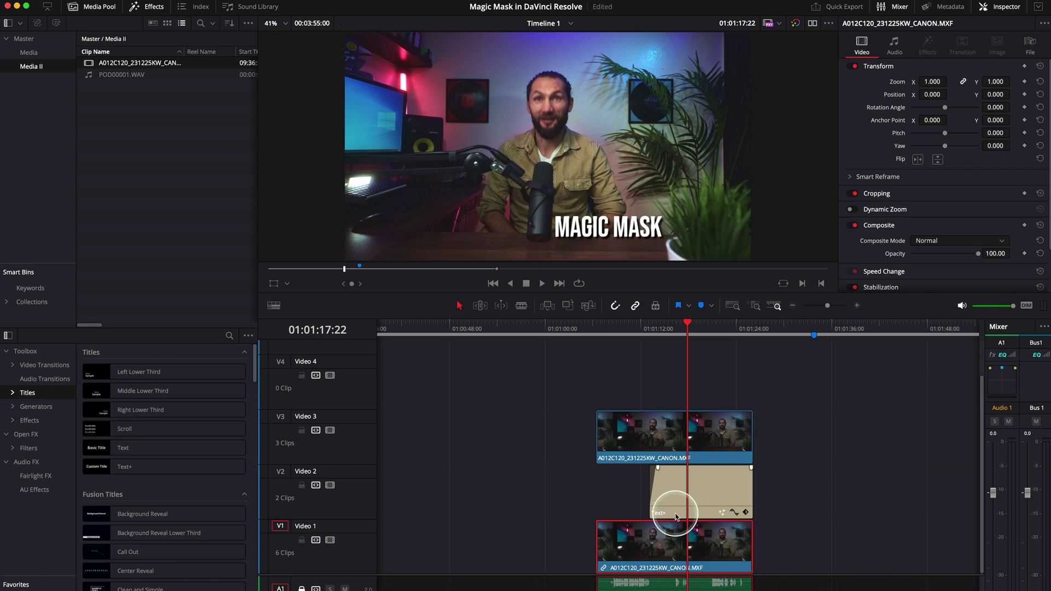
left_click_drag(668, 536, 669, 392)
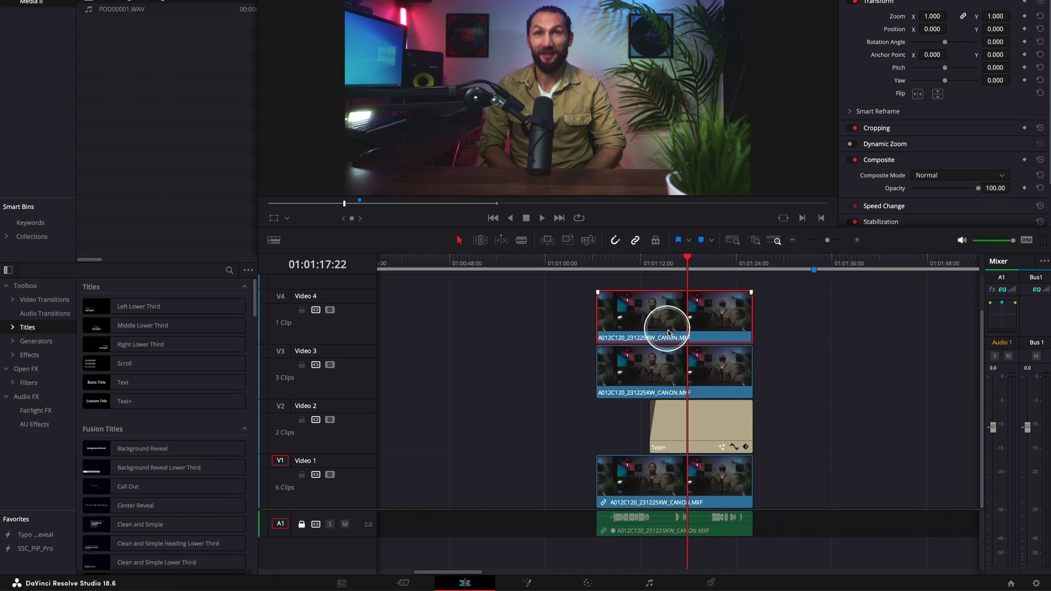
Step: Open the Video 4 clip on the Color page at 01:01:17:15 and switch its Magic Mask to Person mode
left_click(587, 582)
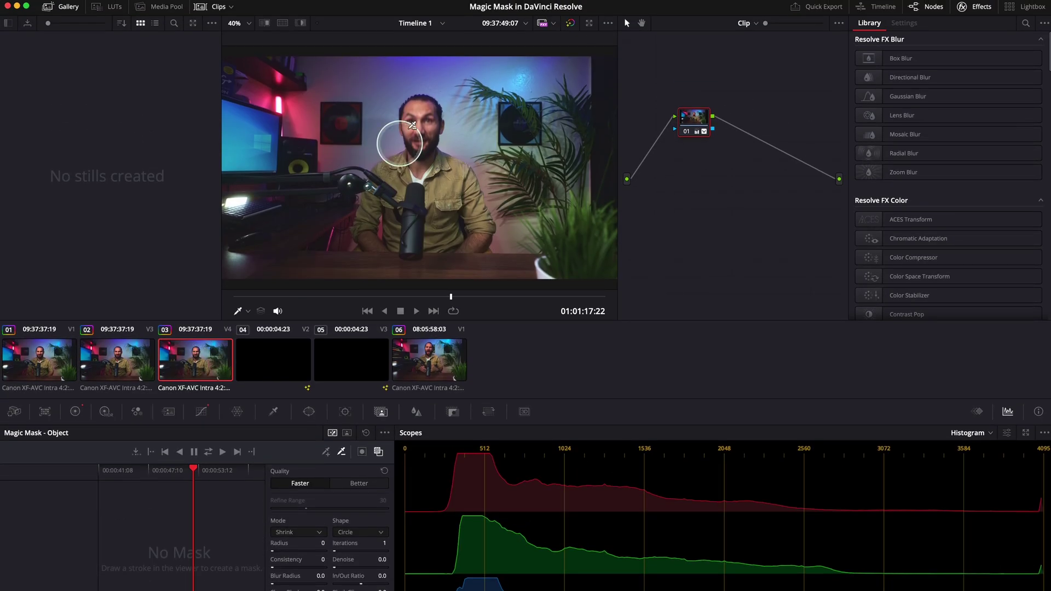
mouse_move(451, 296)
left_mouse_down()
mouse_move(467, 297)
mouse_move(446, 299)
left_mouse_up()
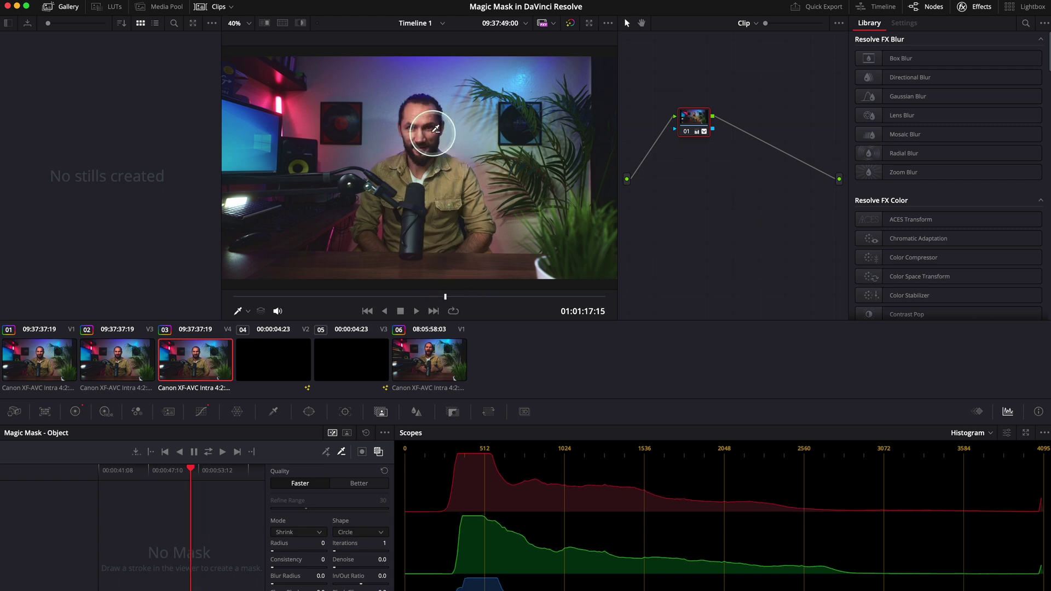
left_click(348, 433)
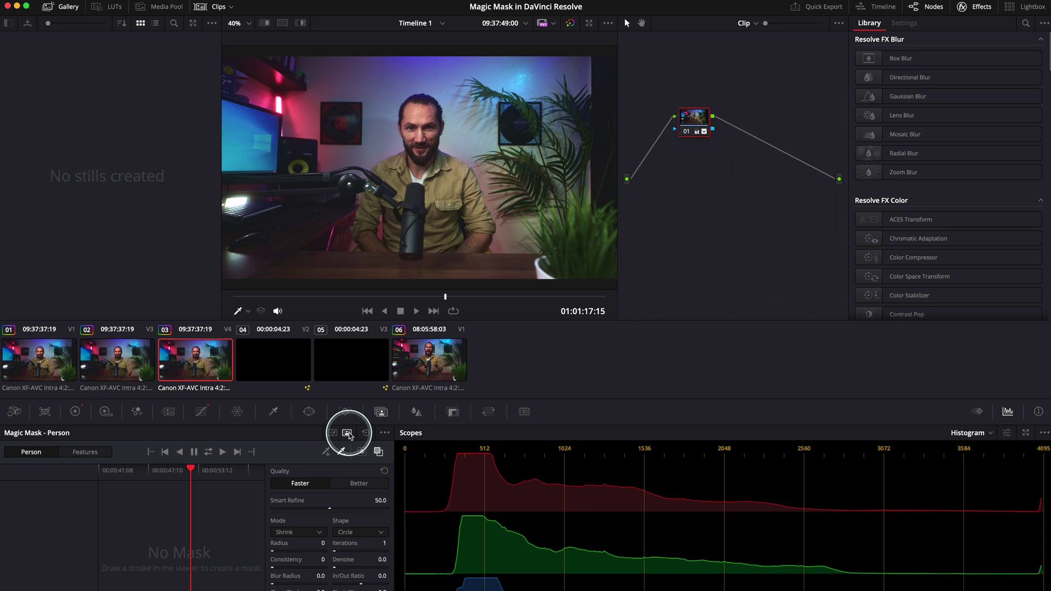
Step: Look through the body-part choices of the Magic Mask's Features mode, and return to whole-person masking with the add-stroke tool
left_click(87, 452)
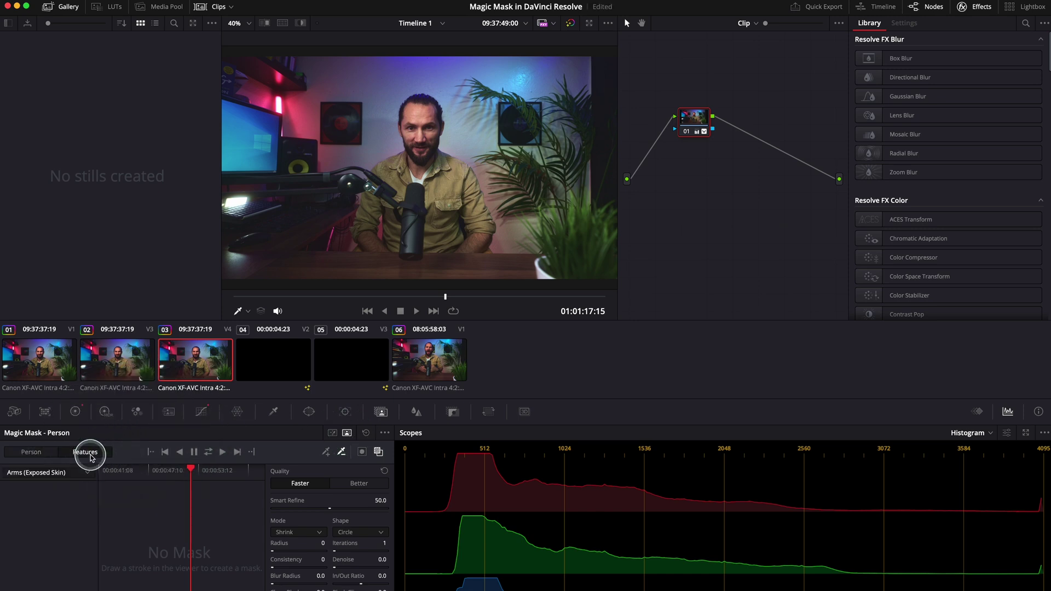
left_click(65, 475)
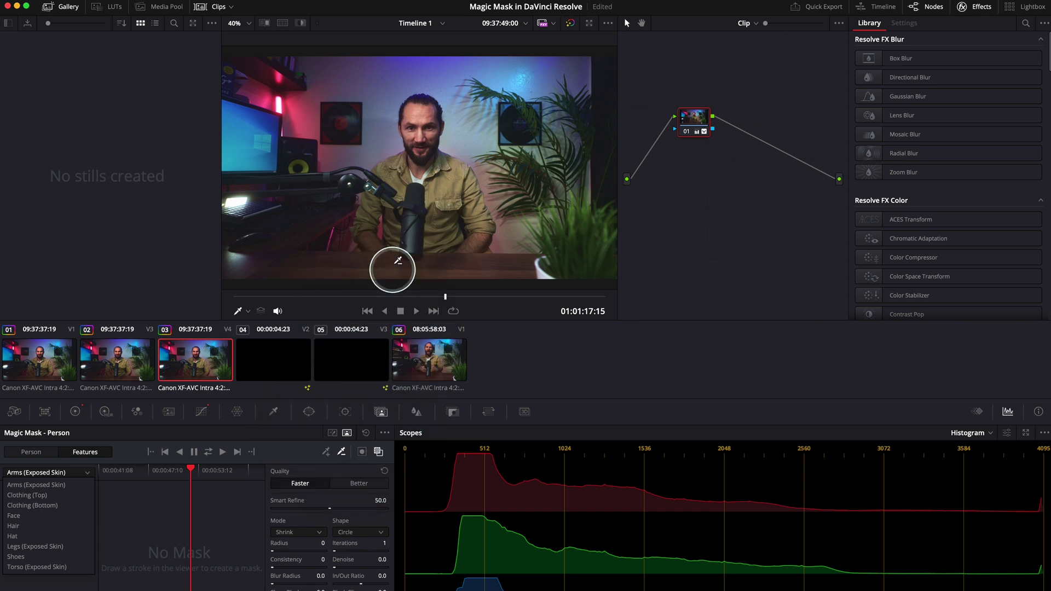
left_click(320, 457)
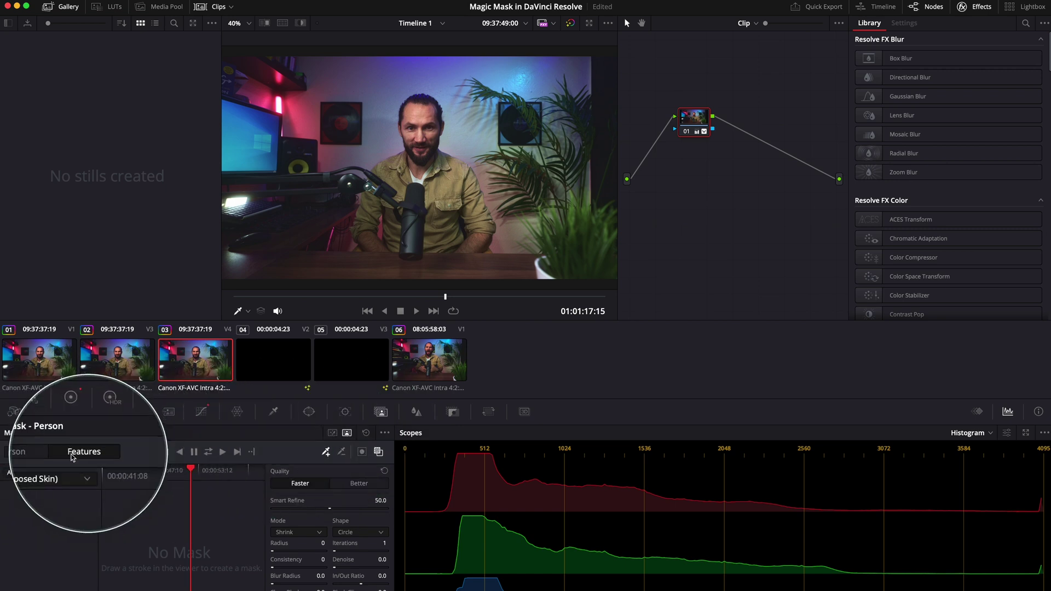
left_click(30, 453)
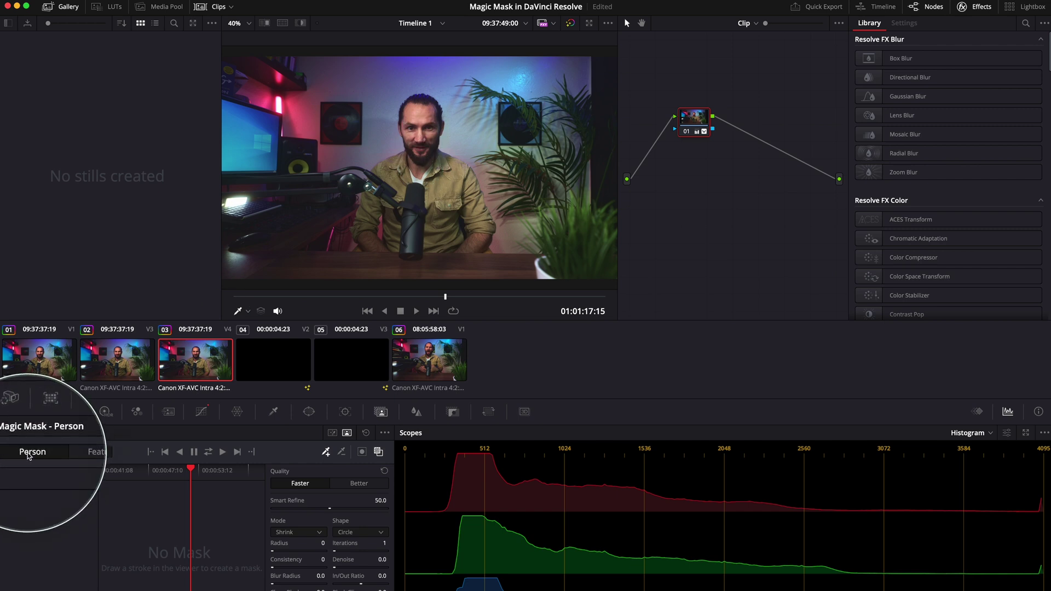
Step: At 01:01:18:23, draw an add stroke on the face and a subtract stroke on the microphone, and track the mask in Better quality
key("space")
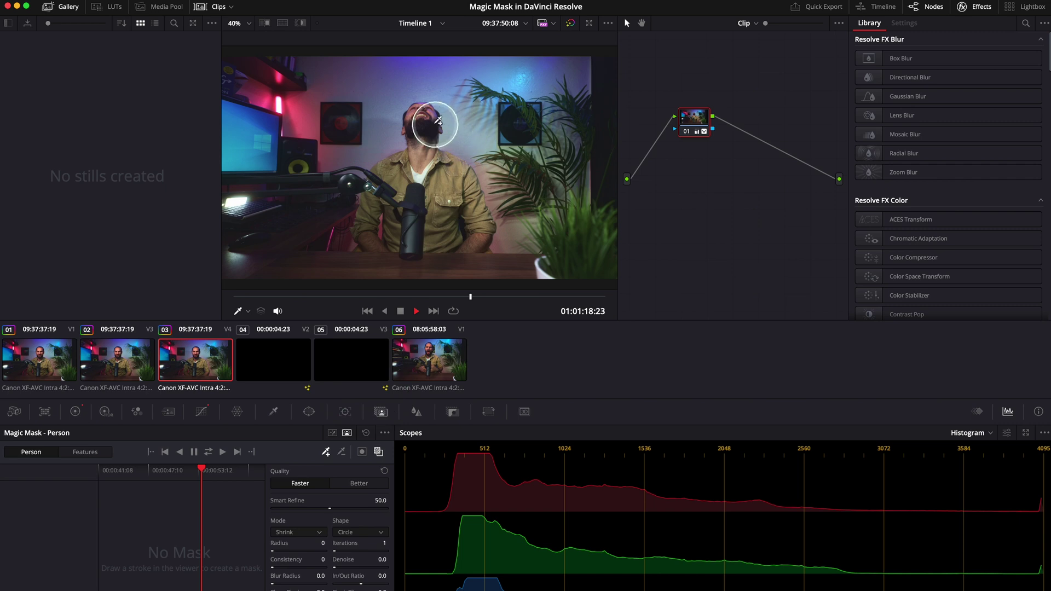
left_click_drag(421, 114, 412, 122)
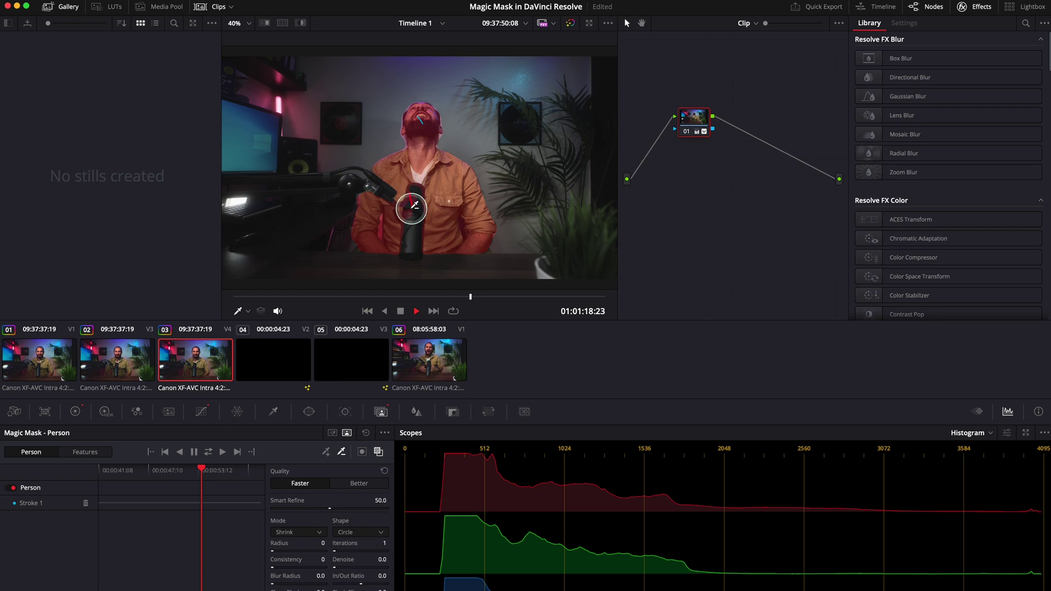
left_click_drag(411, 223, 412, 230)
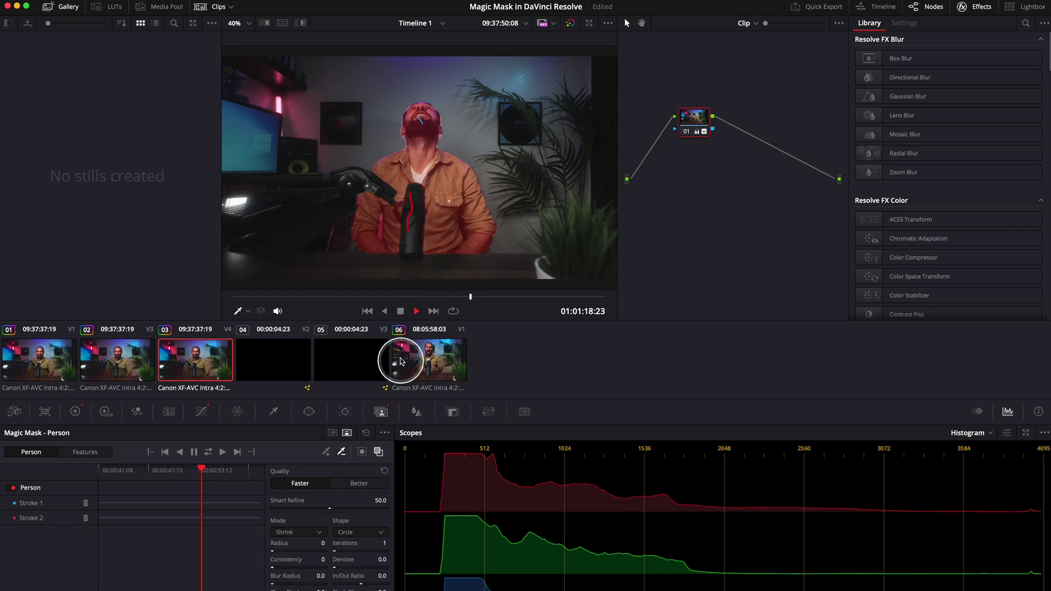
left_click(359, 486)
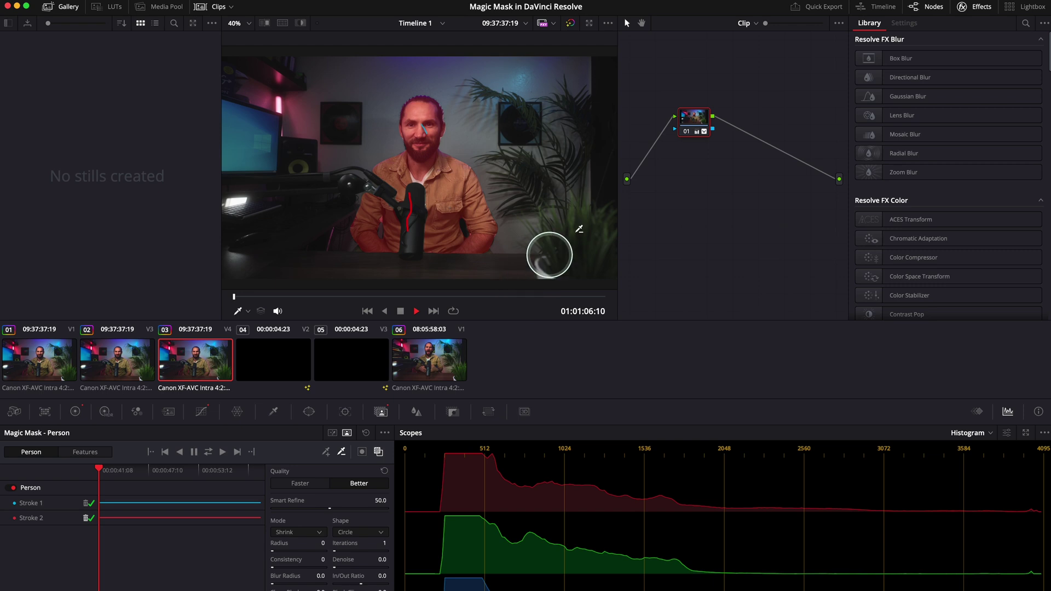
Step: Add an alpha output to the node graph, connect node 01's alpha to it, and return to the Edit page
left_click_drag(707, 129, 682, 128)
right_click(673, 181)
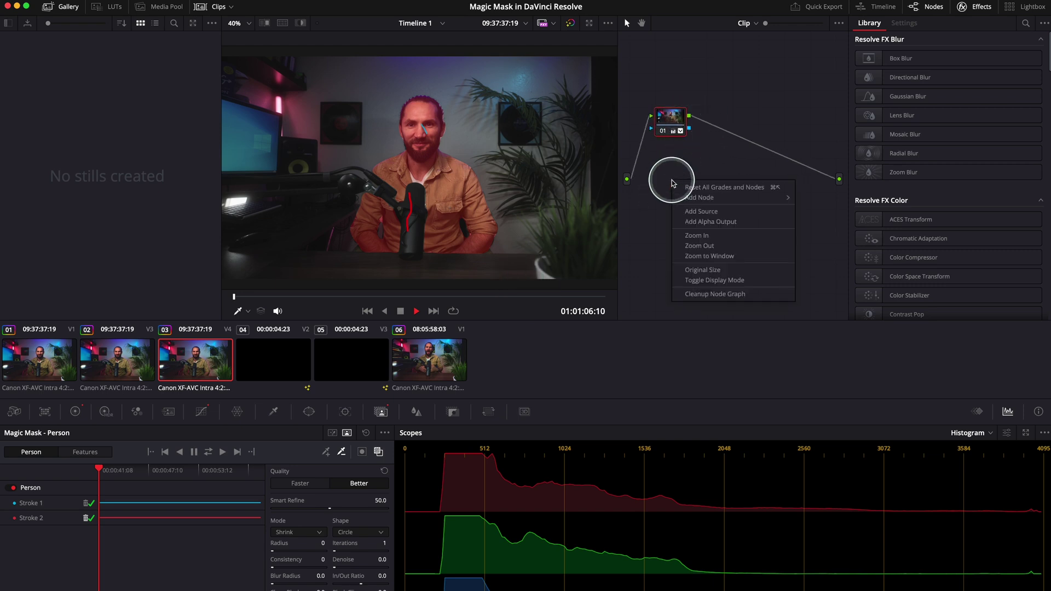
left_click(711, 222)
left_click_drag(689, 127, 840, 198)
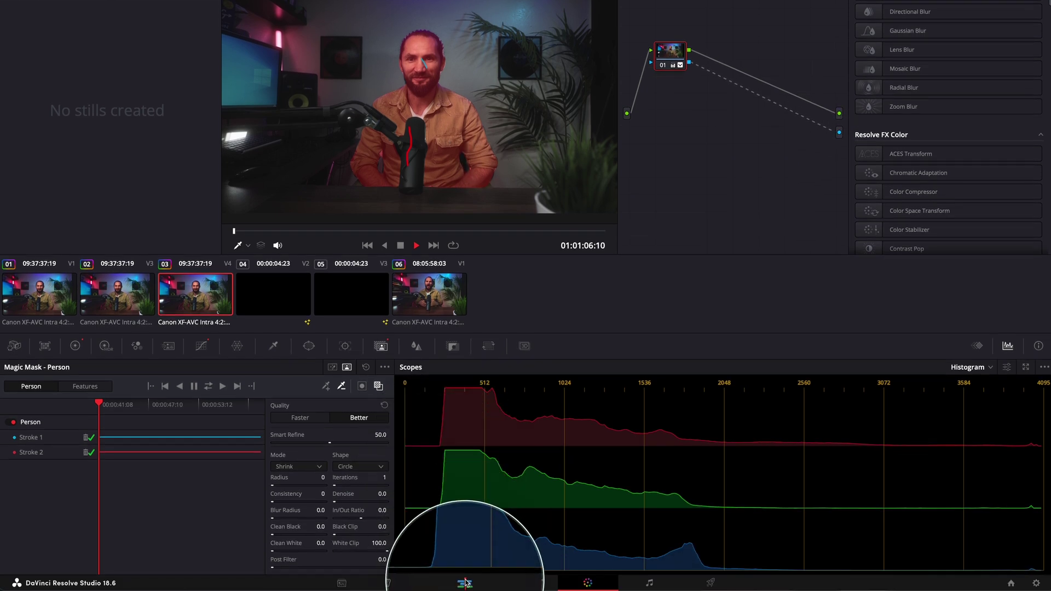
left_click(465, 583)
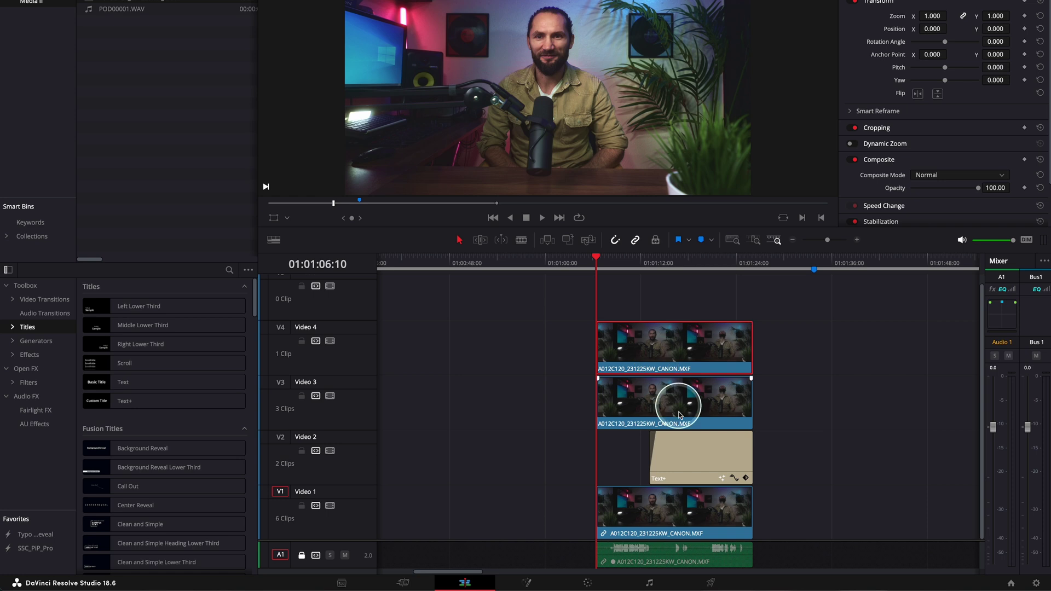
Step: Move the two masked clips on Video 3 and Video 4 up one track together, onto Video 4 and Video 5
left_click_drag(802, 343, 772, 397)
left_click_drag(771, 463, 717, 457)
left_click_drag(692, 413, 695, 380)
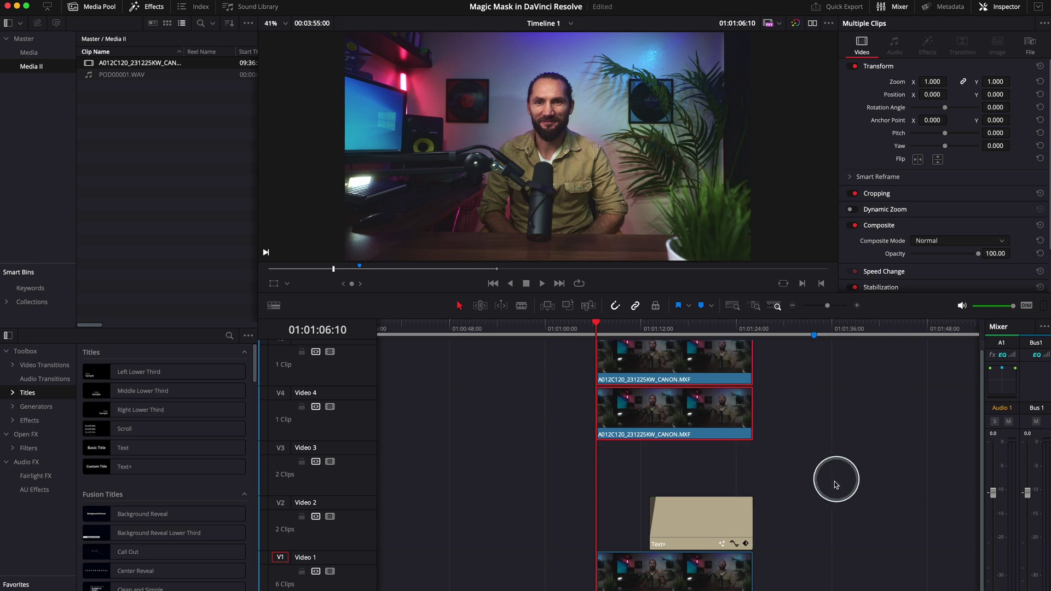
Step: Place the second Text+ title on Video 3 beneath the masked clips, ending where they end, and set the playhead to 01:01:17:09
key("super+minus")
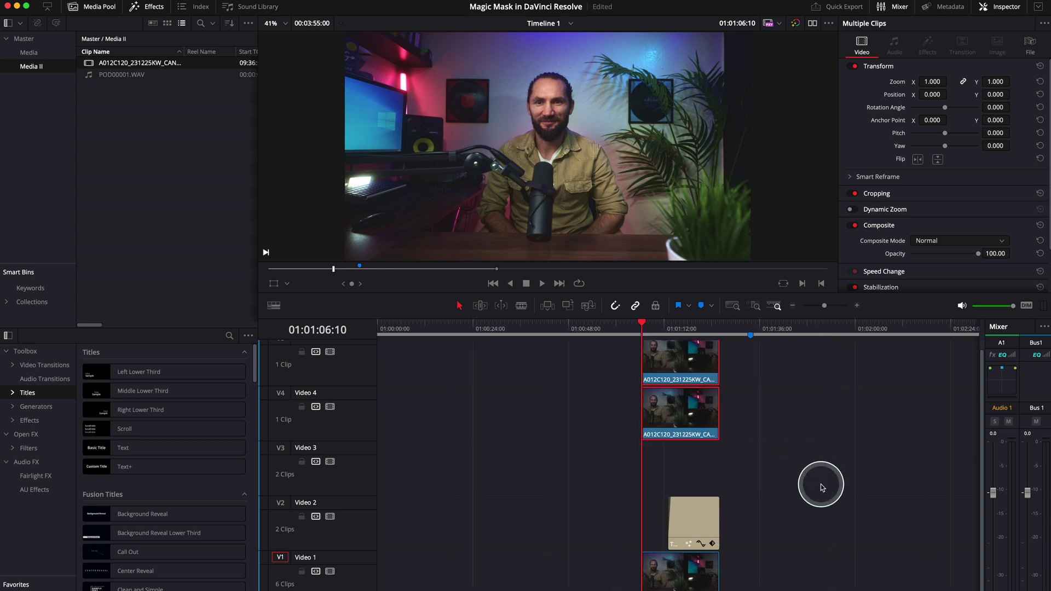
scroll(821, 487, "right", 5)
left_click_drag(856, 466, 558, 472)
left_click(540, 325)
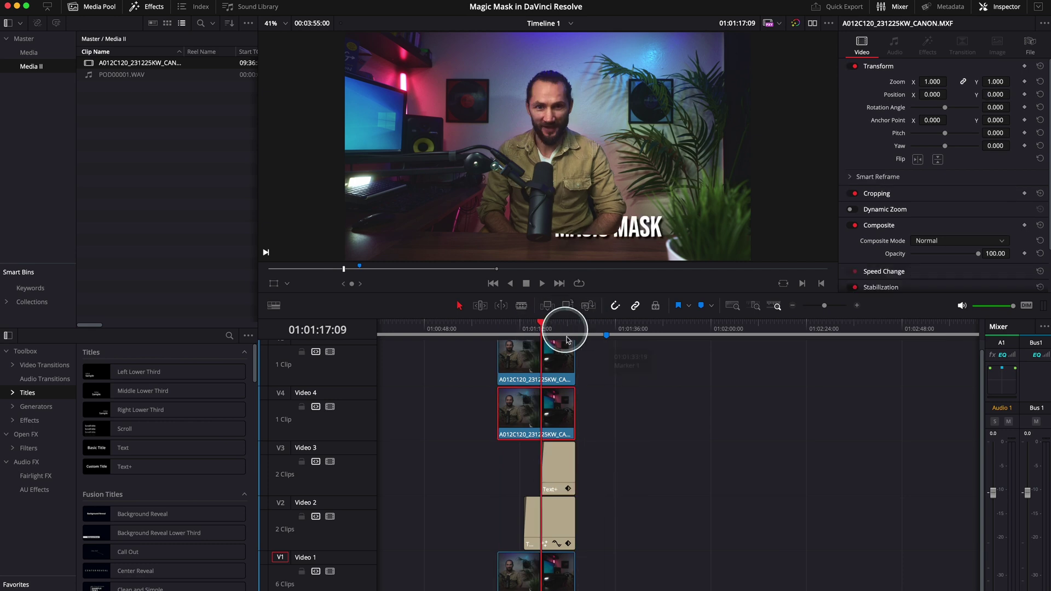
mouse_move(542, 322)
left_mouse_down()
mouse_move(521, 318)
mouse_move(540, 325)
left_mouse_up()
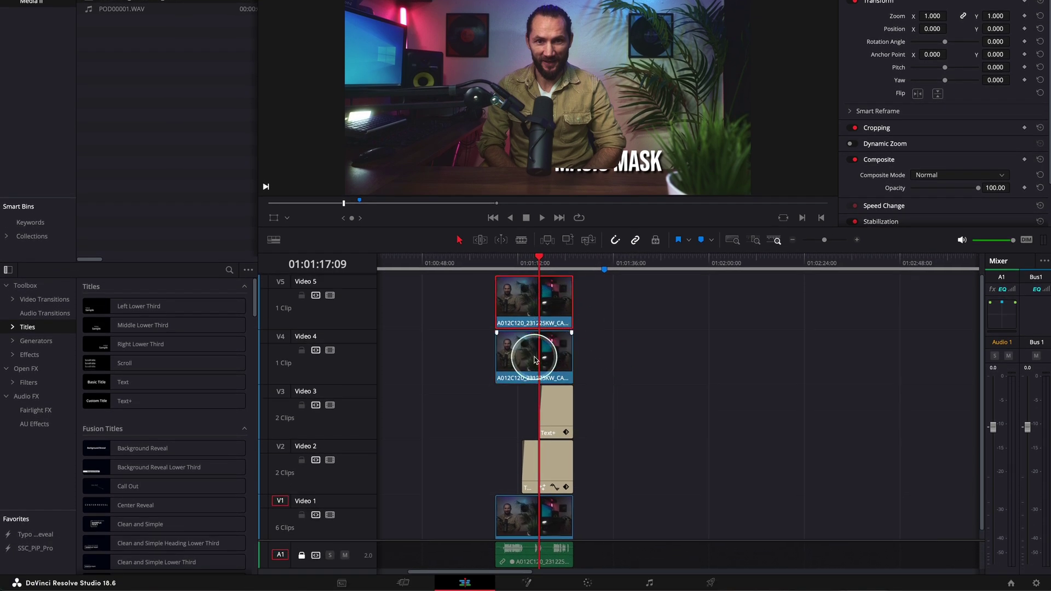
Step: Open the Video 5 clip on the Color page at 01:01:17:09 and draw subtract strokes across the shirt in its Magic Mask
left_click(562, 586)
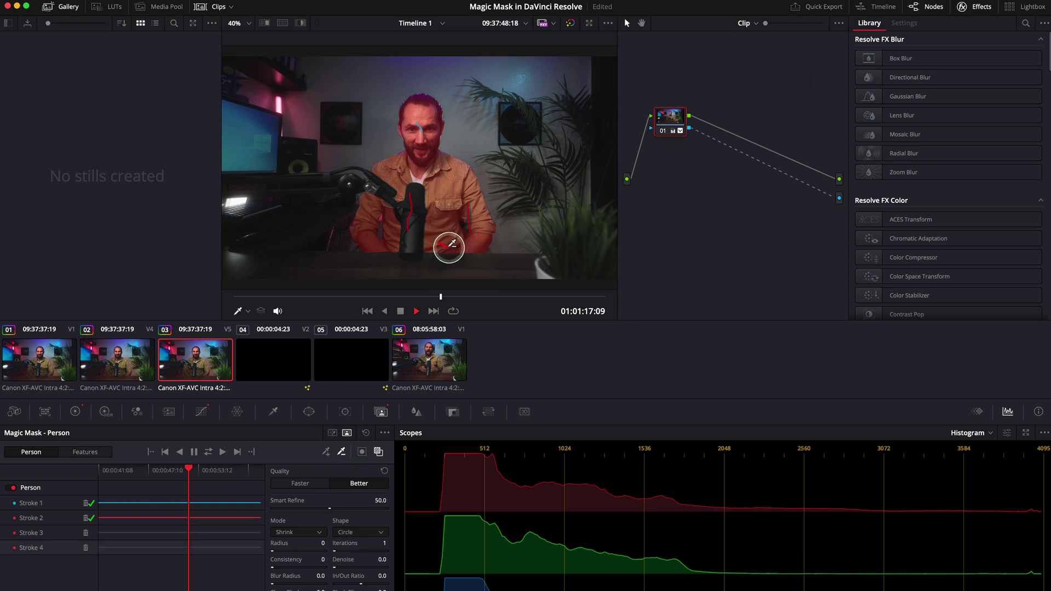
mouse_move(474, 246)
left_mouse_down()
mouse_move(439, 209)
mouse_move(442, 243)
left_mouse_up()
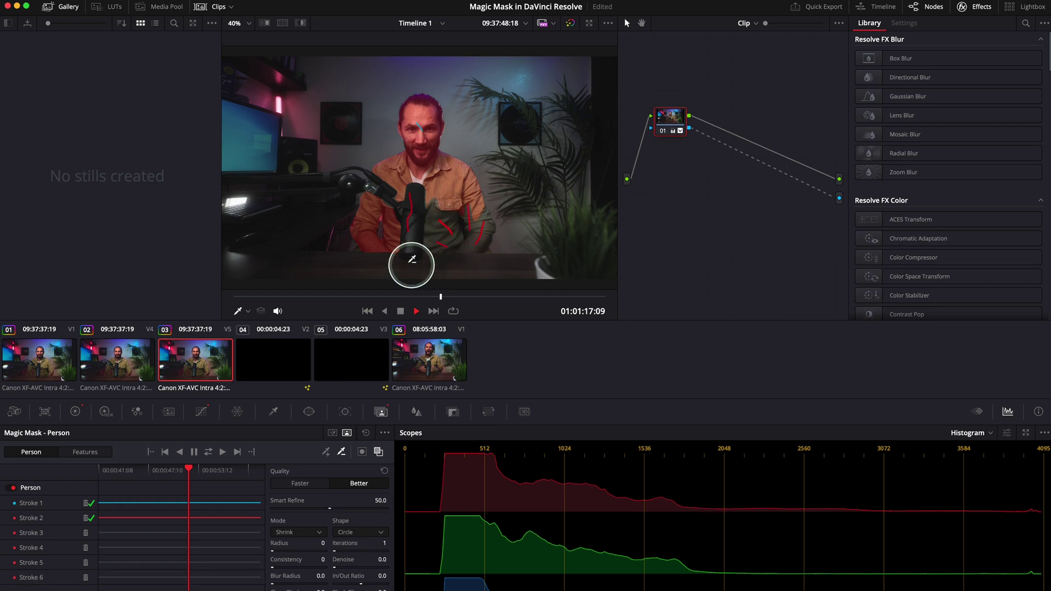